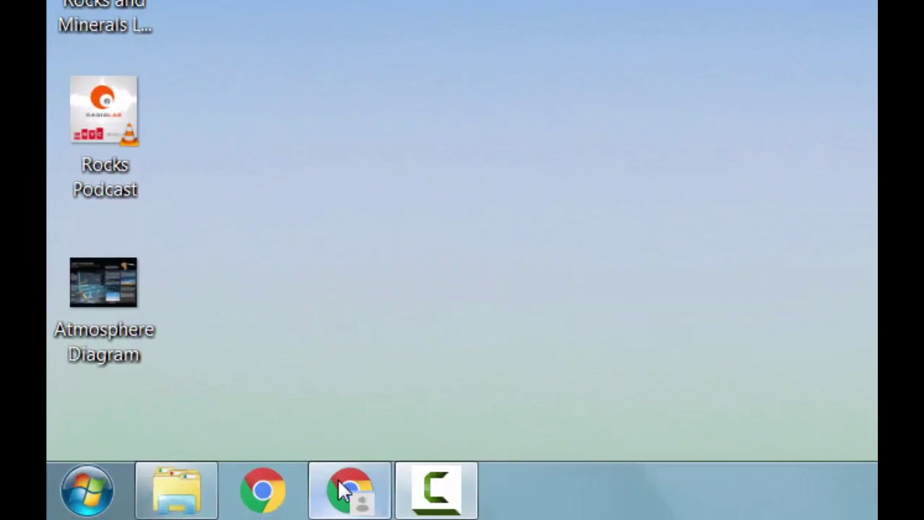
# Open Chrome, sign in to the school Google account with its password, and open Drive from the apps grid.
pyautogui.click(187, 505)
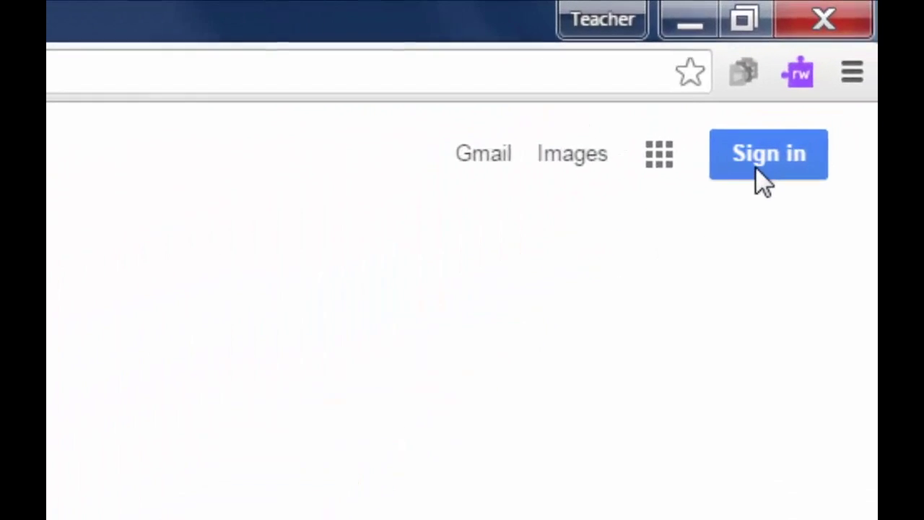
pyautogui.click(753, 179)
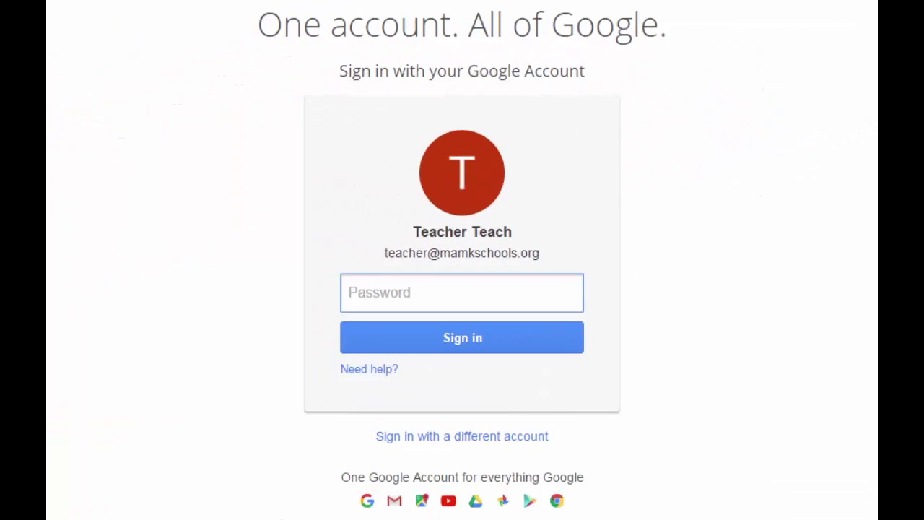
pyautogui.write('••••••')
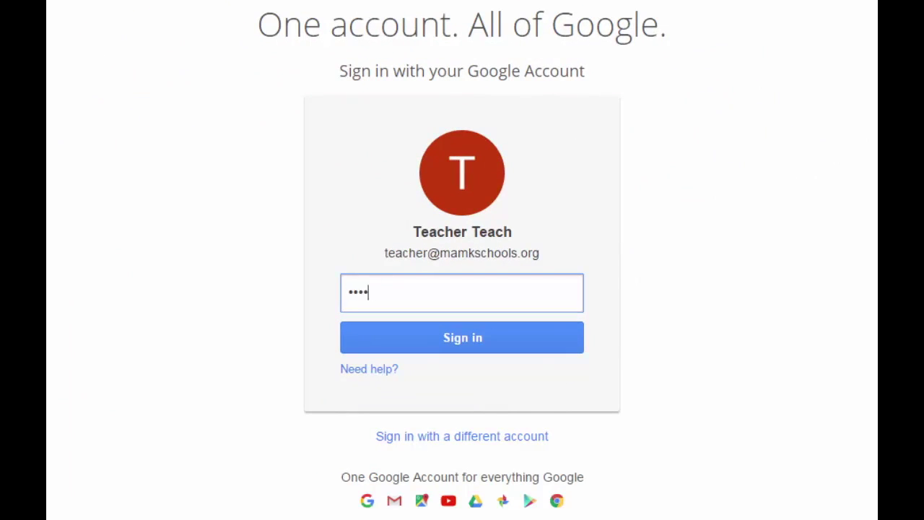
pyautogui.write('••••')
pyautogui.press('Return')
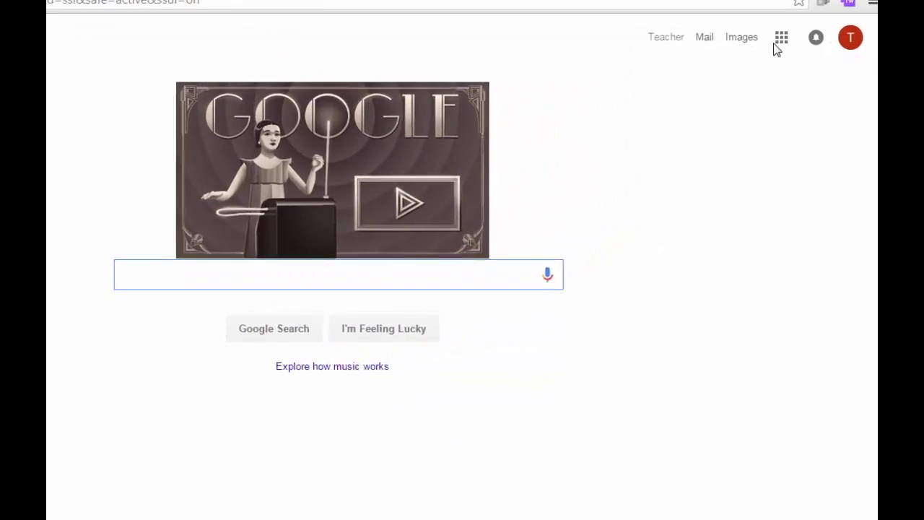
pyautogui.click(767, 27)
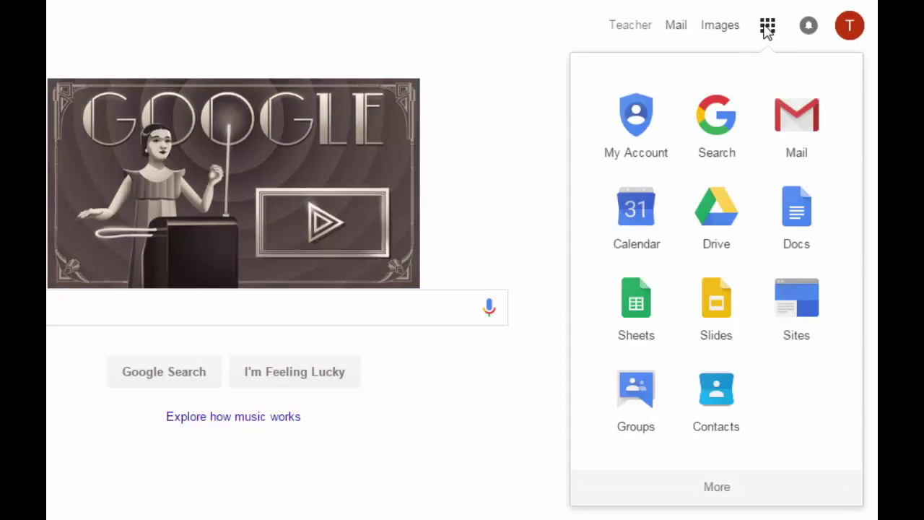
pyautogui.press('Escape')
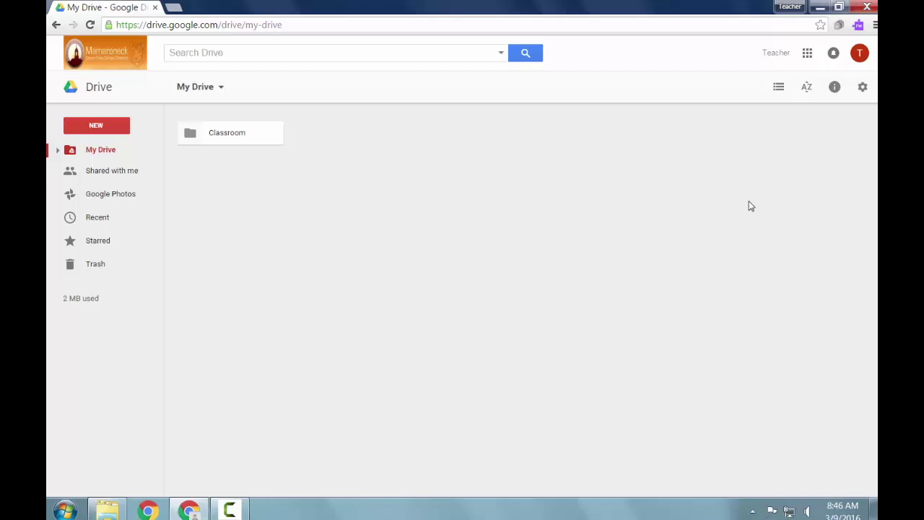
# Move the Drive window to the right half of the screen and open Windows Explorer beside it.
pyautogui.click(838, 8)
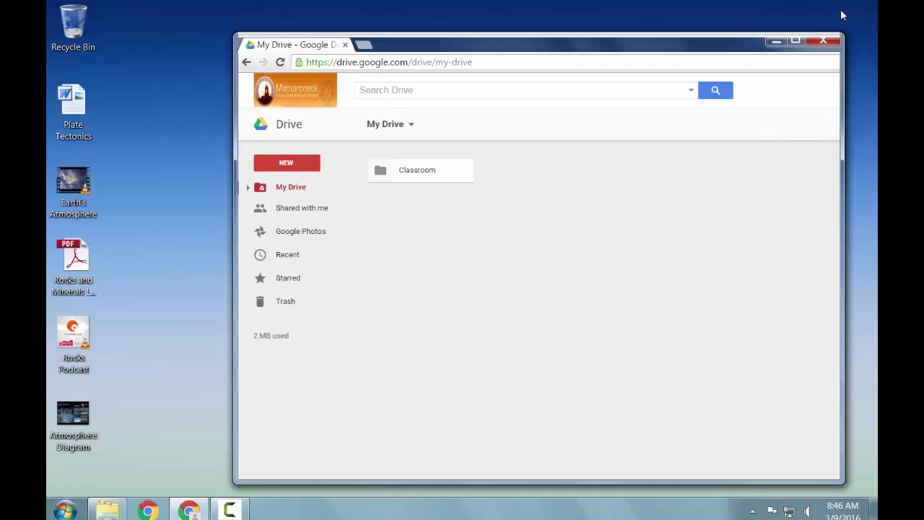
pyautogui.moveTo(684, 46); pyautogui.dragTo(876, 18)
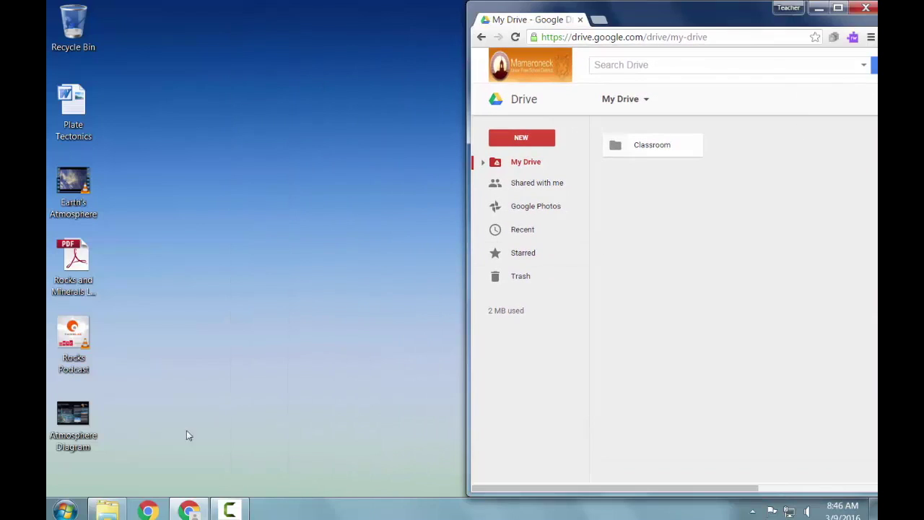
pyautogui.click(107, 510)
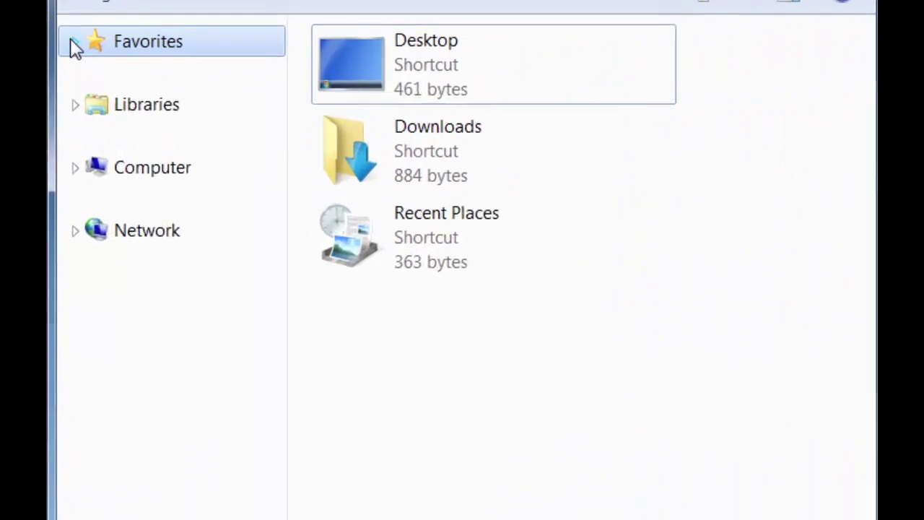
# Look through the Desktop and Downloads folders under Favorites in Explorer.
pyautogui.click(72, 41)
pyautogui.click(166, 75)
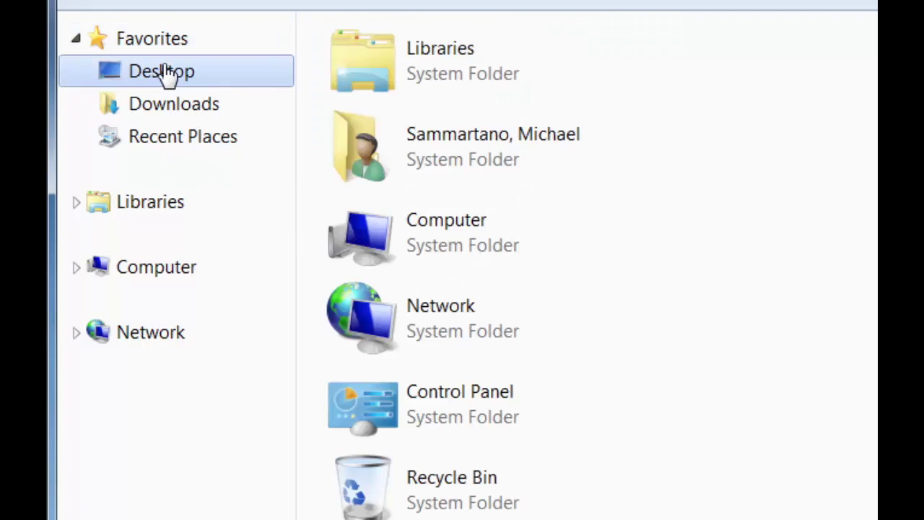
pyautogui.click(173, 107)
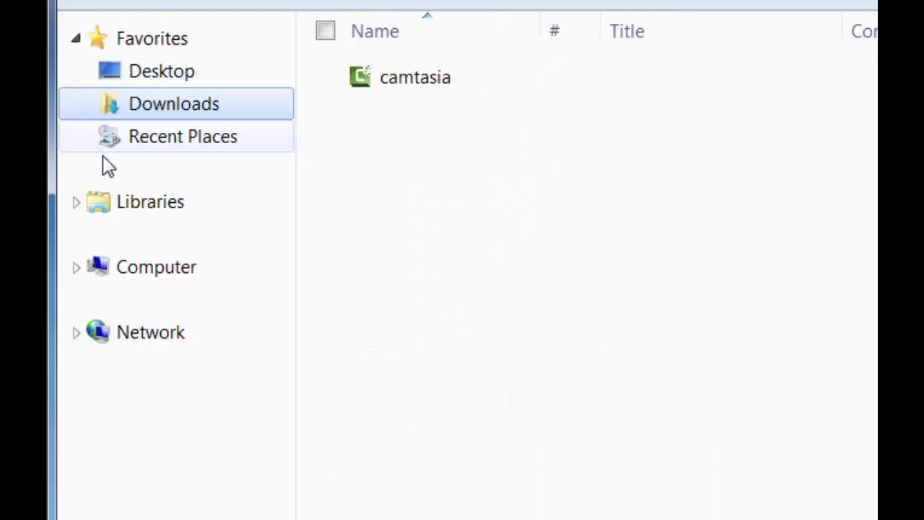
# Browse the network drive's Earth Science > Lunar Phases > Documents folder, then go back to the drive's top level.
pyautogui.click(76, 267)
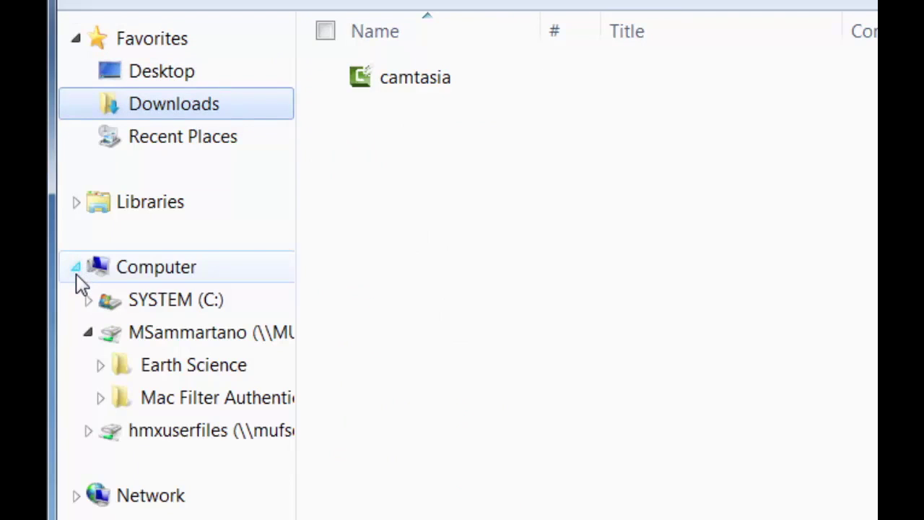
pyautogui.click(168, 345)
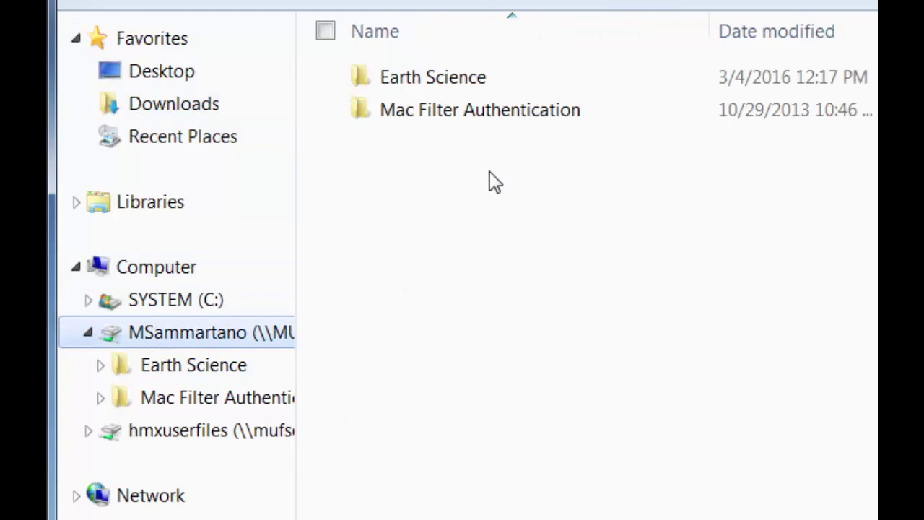
pyautogui.doubleClick(439, 80)
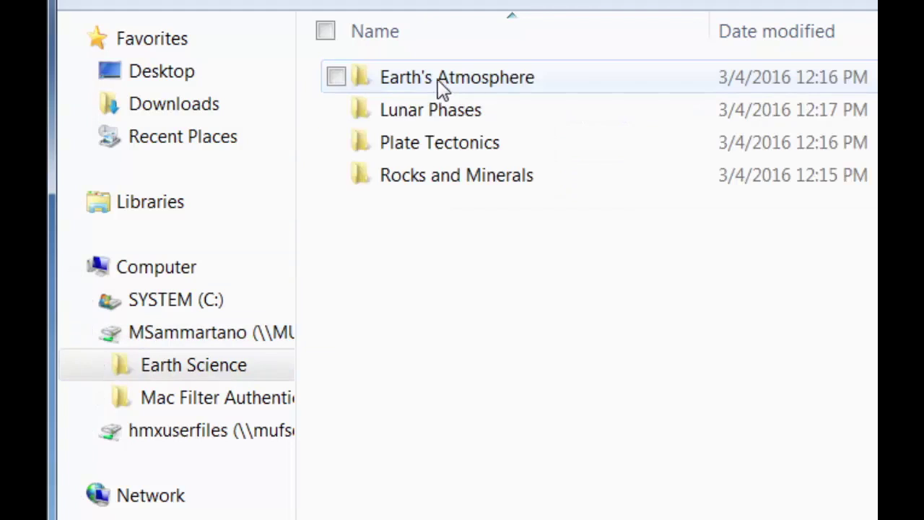
pyautogui.doubleClick(420, 112)
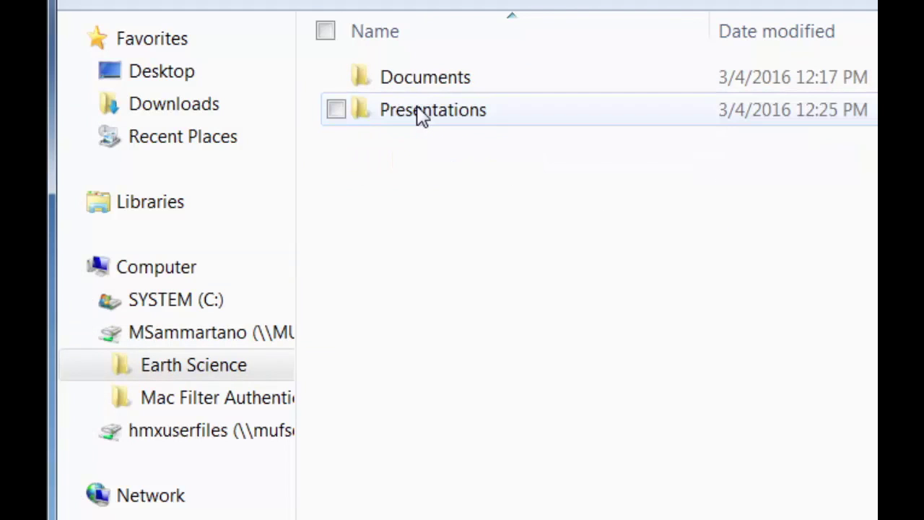
pyautogui.doubleClick(426, 79)
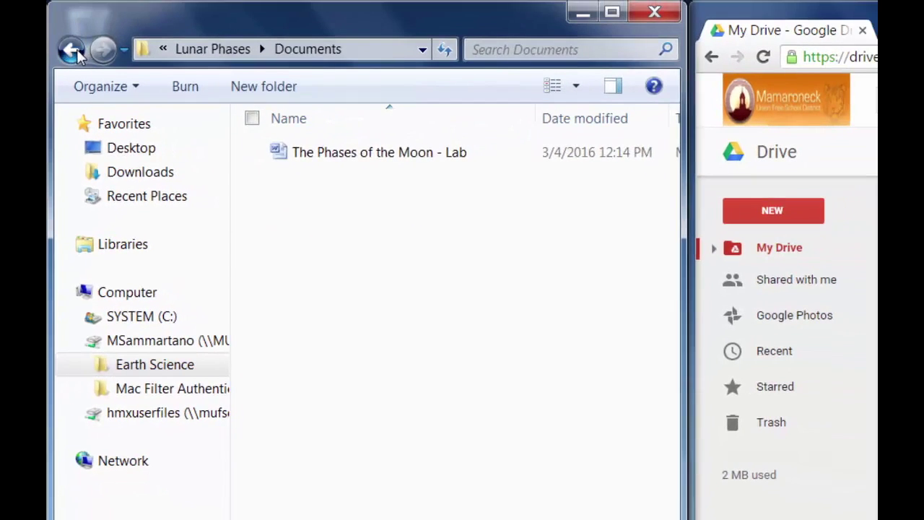
pyautogui.click(72, 51)
pyautogui.click(72, 51)
pyautogui.click(72, 51)
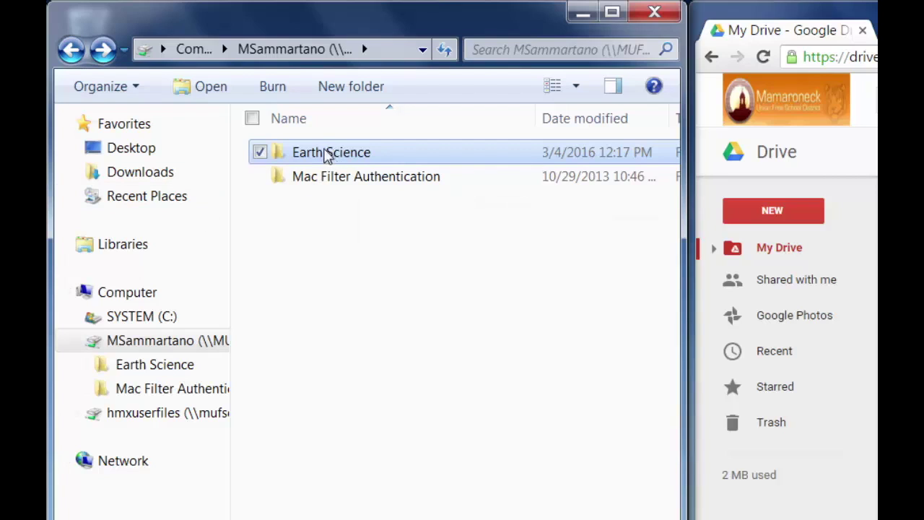
# Upload the Earth Science folder from Explorer into My Drive and maximize the Drive window.
pyautogui.moveTo(326, 155); pyautogui.dragTo(734, 279)
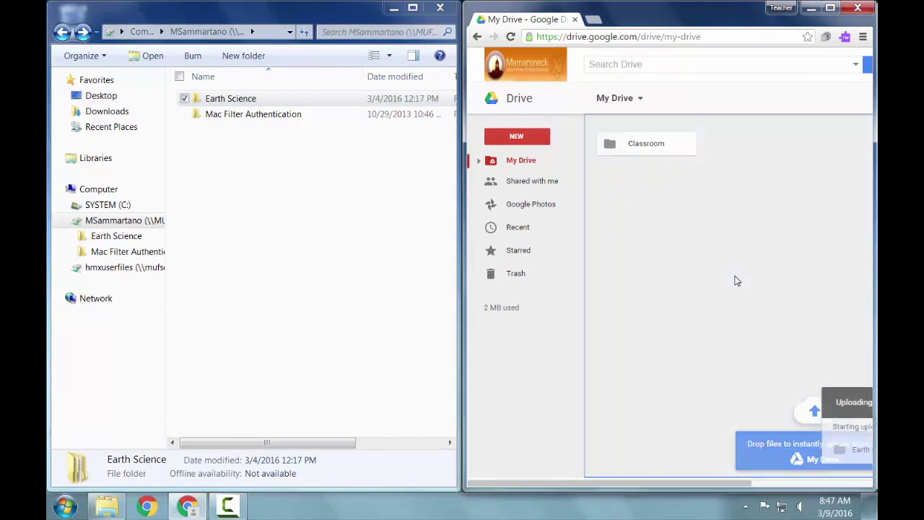
pyautogui.click(830, 8)
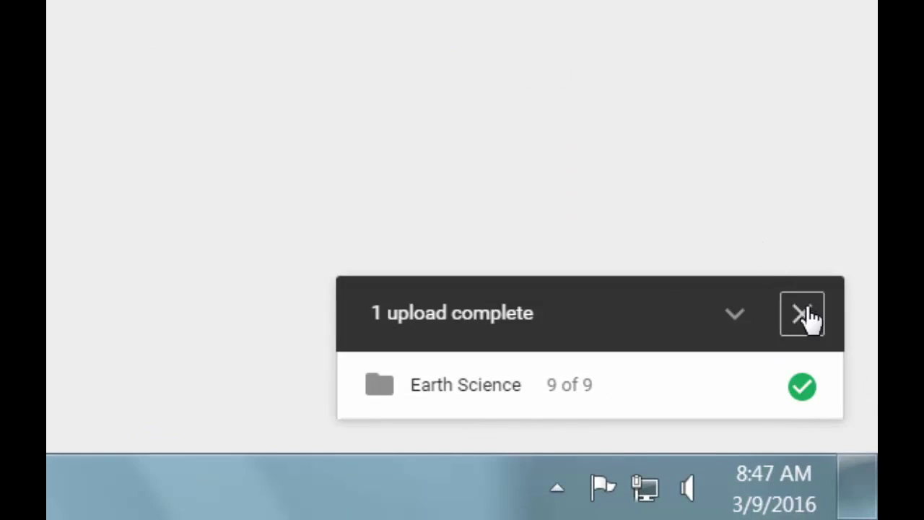
pyautogui.click(802, 313)
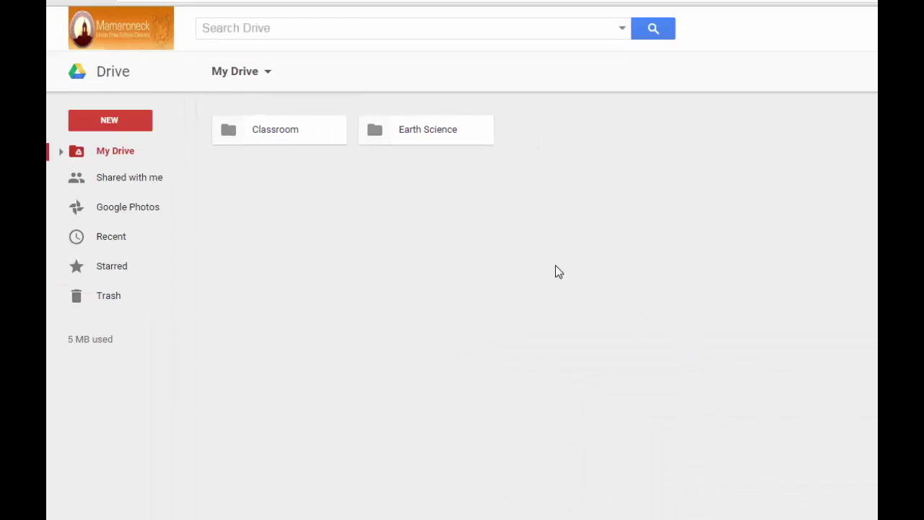
# Open Earth Science > Lunar Phases > Documents in Drive.
pyautogui.doubleClick(424, 143)
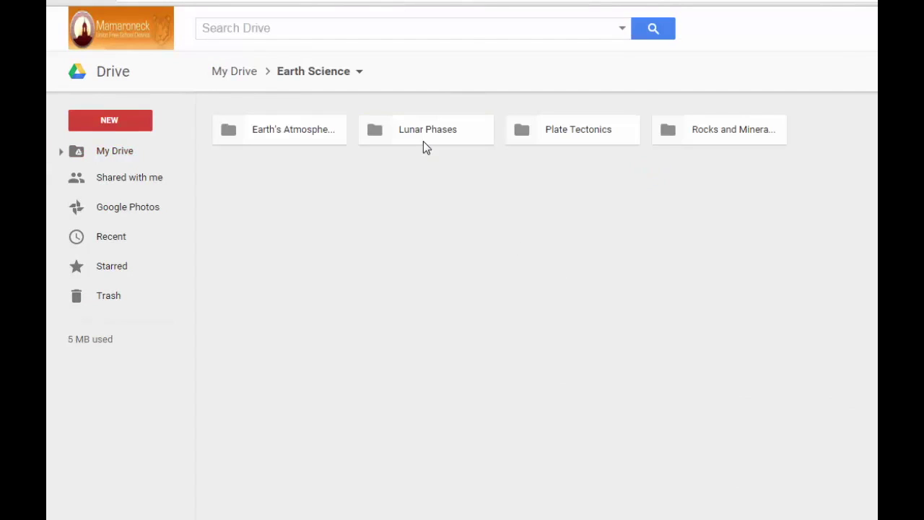
pyautogui.doubleClick(423, 141)
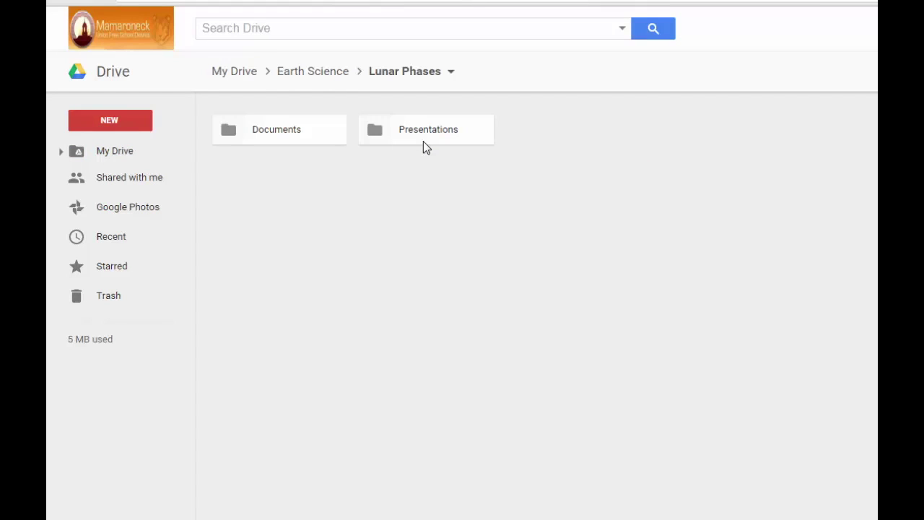
pyautogui.doubleClick(323, 146)
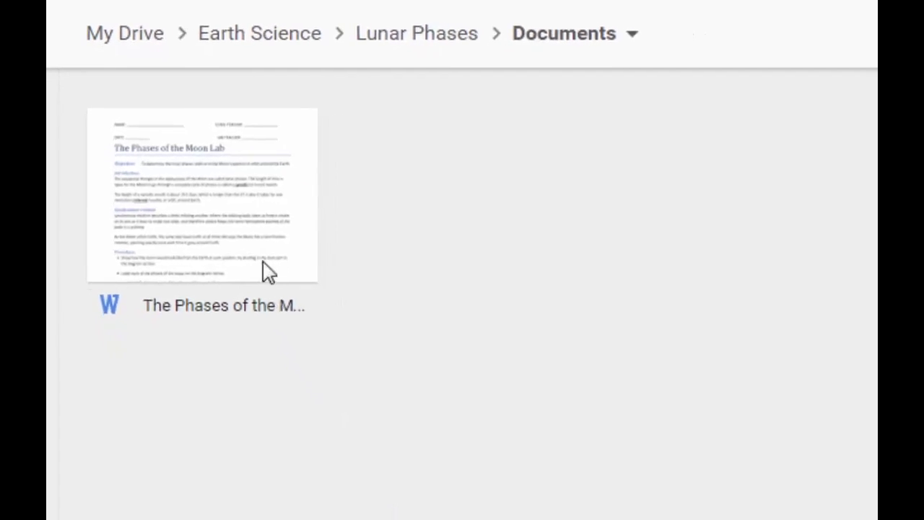
# Open The Phases of the Moon - Lab.doc with Google Docs.
pyautogui.rightClick(299, 310)
pyautogui.moveTo(325, 303)
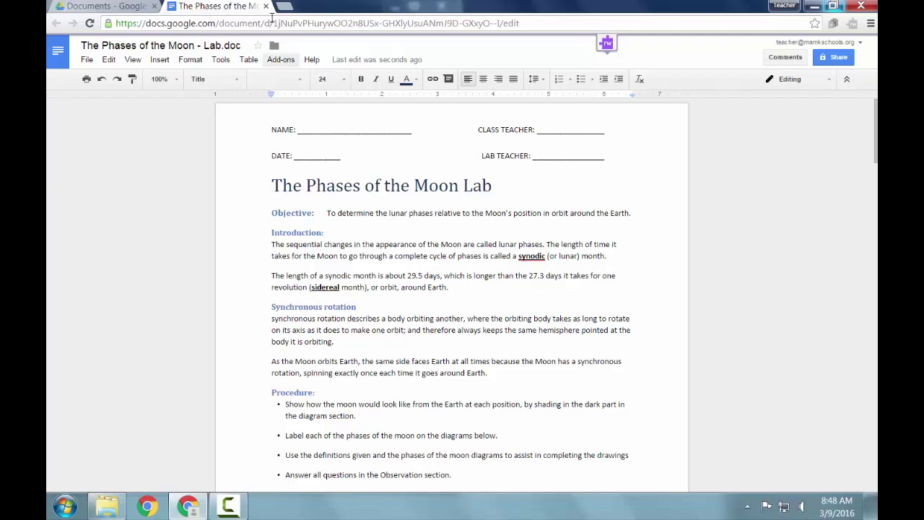
# Return to Drive and move the original Word lab file to Trash, keeping the converted Google Doc.
pyautogui.click(265, 6)
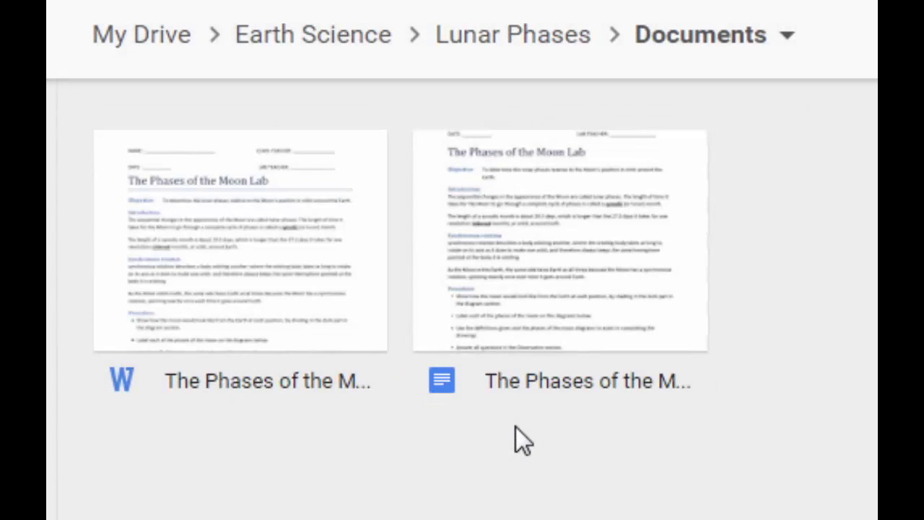
pyautogui.click(329, 341)
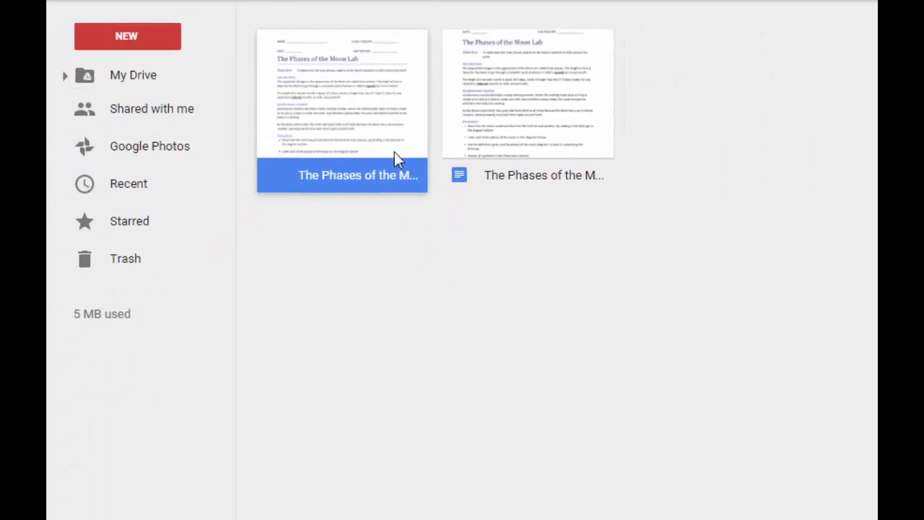
pyautogui.moveTo(395, 158); pyautogui.dragTo(161, 471)
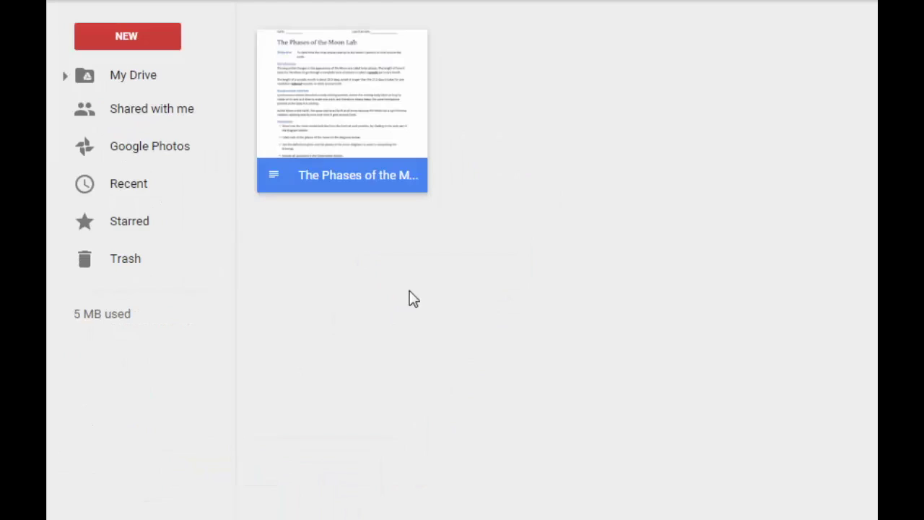
pyautogui.click(413, 298)
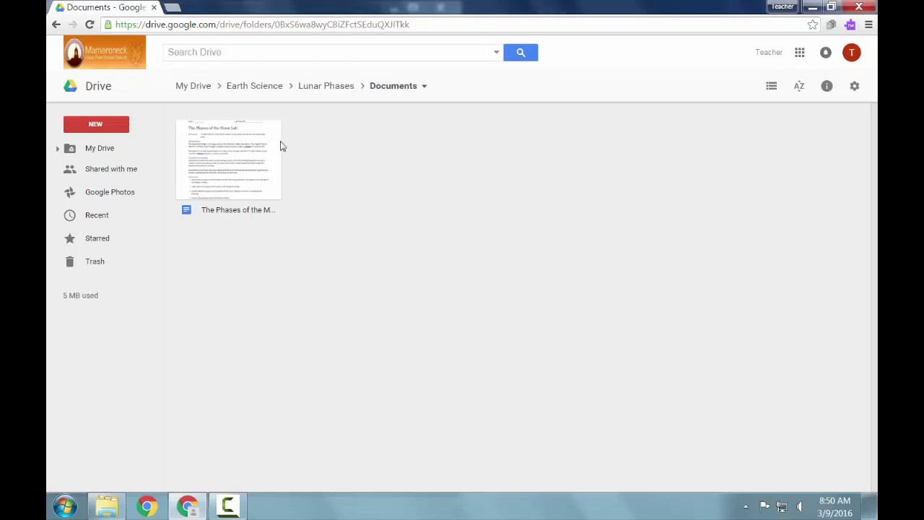
# Go back to My Drive and drag the Earth Science folder into Trash.
pyautogui.click(195, 86)
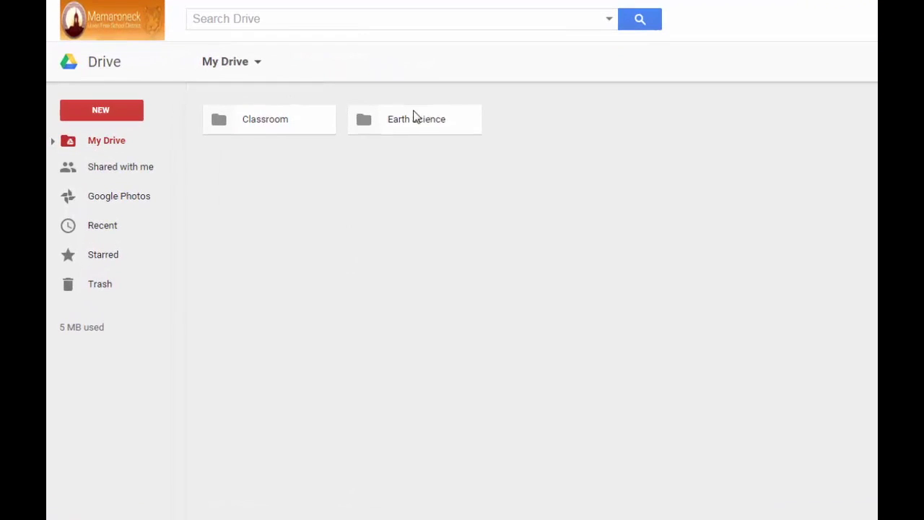
pyautogui.moveTo(414, 116); pyautogui.dragTo(142, 447)
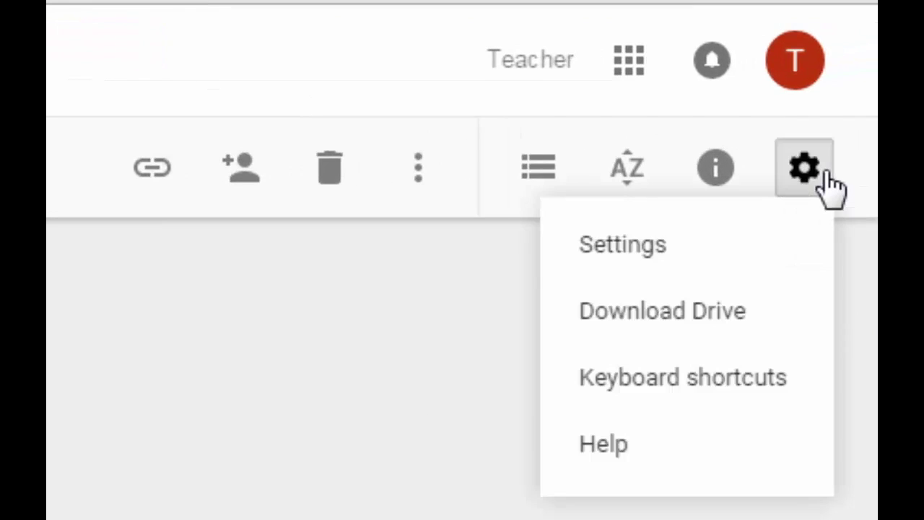
# Enable 'Convert uploaded files to Google Docs editor format' in Drive settings, then restore the browser window.
pyautogui.click(792, 248)
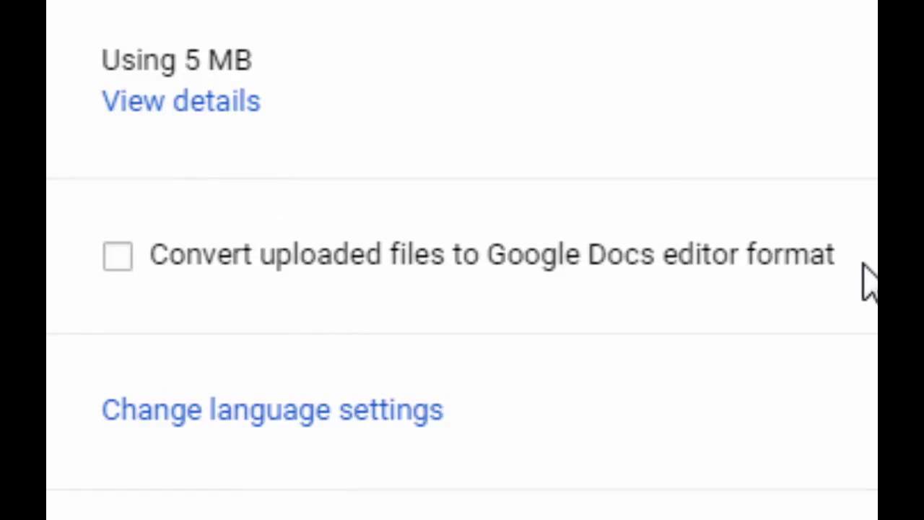
pyautogui.click(118, 255)
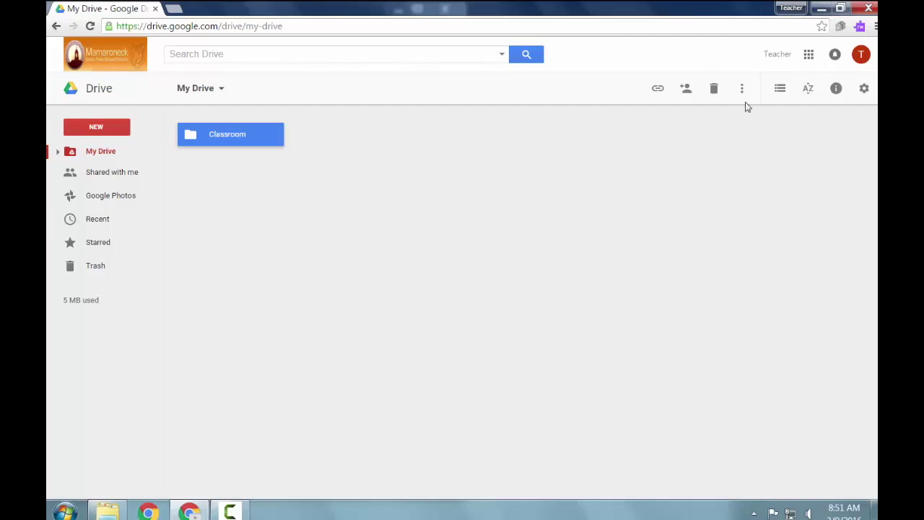
pyautogui.click(840, 7)
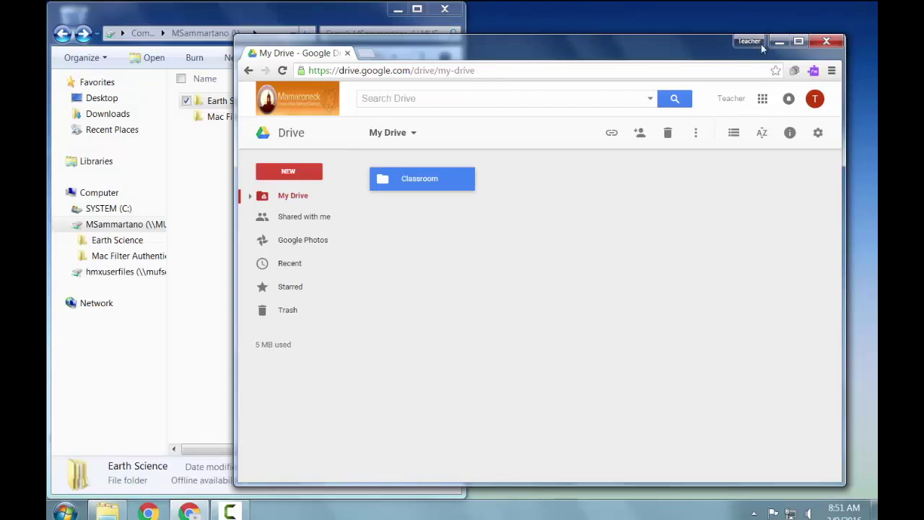
# Snap Drive to the right, re-upload Earth Science from Explorer, and open the uploaded folder.
pyautogui.press('super+Right')
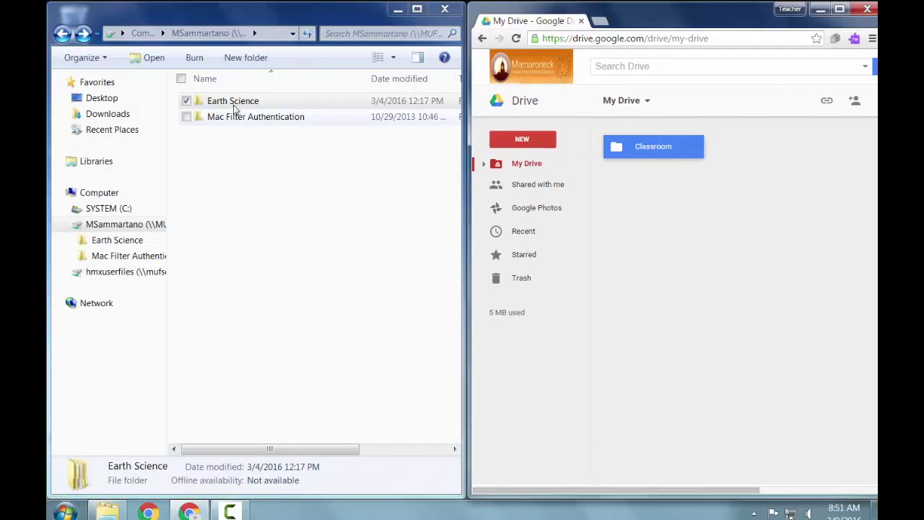
pyautogui.click(238, 101)
pyautogui.moveTo(238, 101); pyautogui.dragTo(730, 278)
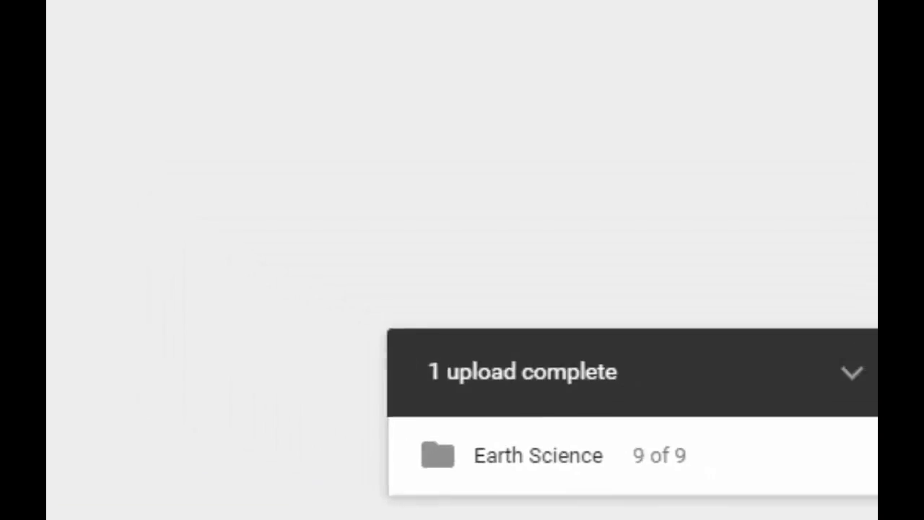
pyautogui.click(375, 135)
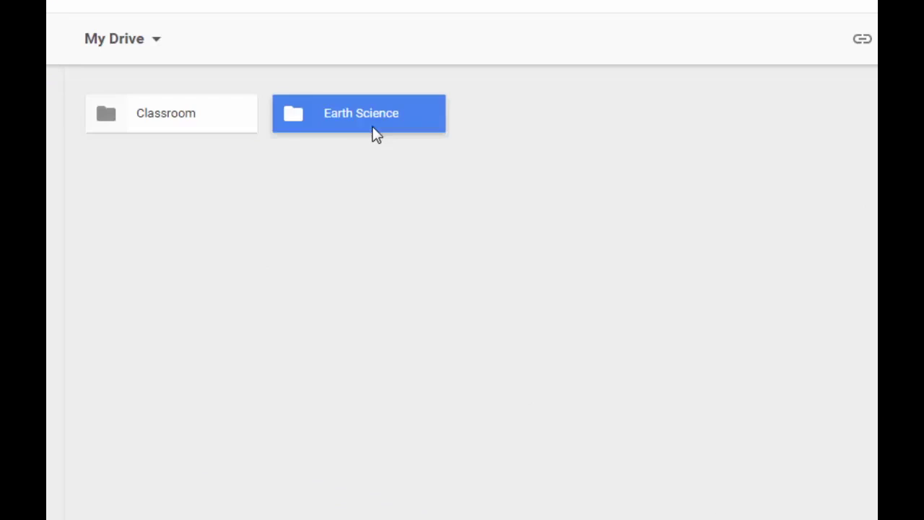
pyautogui.doubleClick(376, 134)
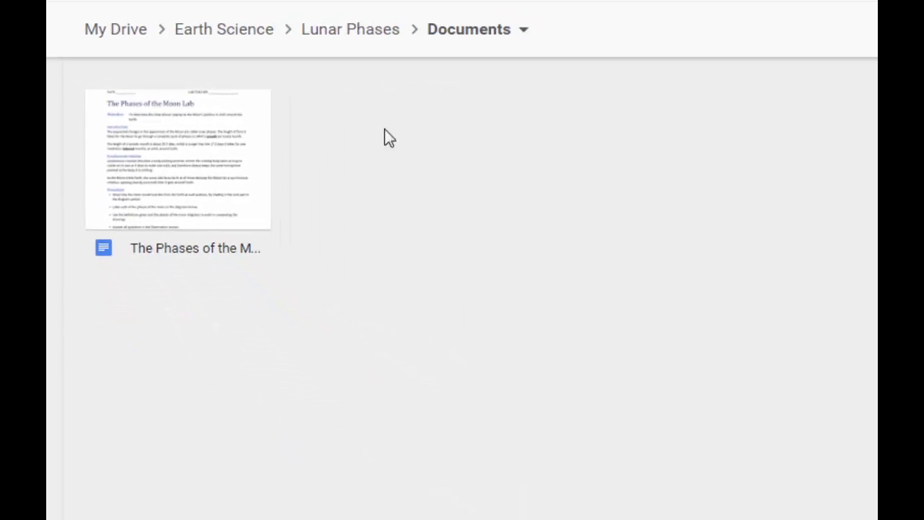
# Check Lunar Phases > Presentations for the converted Lunar Cycles slides, then return to My Drive docked right.
pyautogui.click(358, 40)
pyautogui.doubleClick(372, 115)
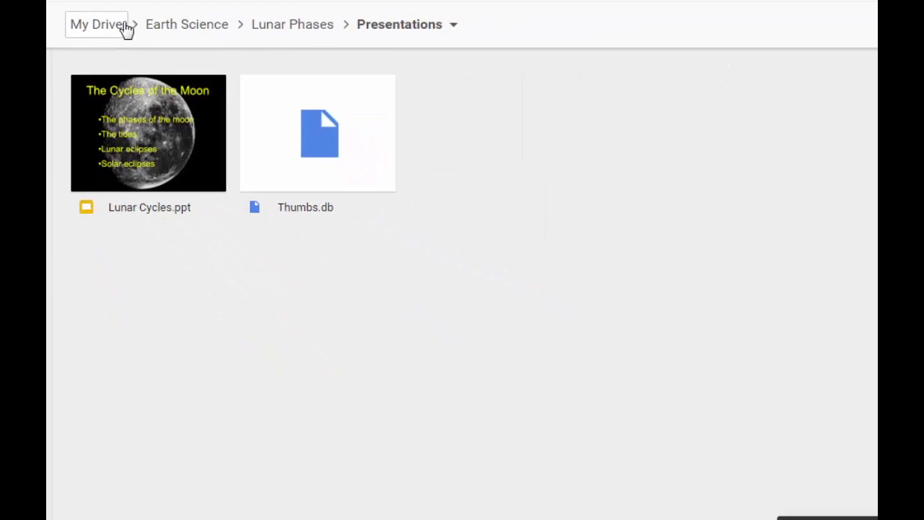
pyautogui.click(126, 28)
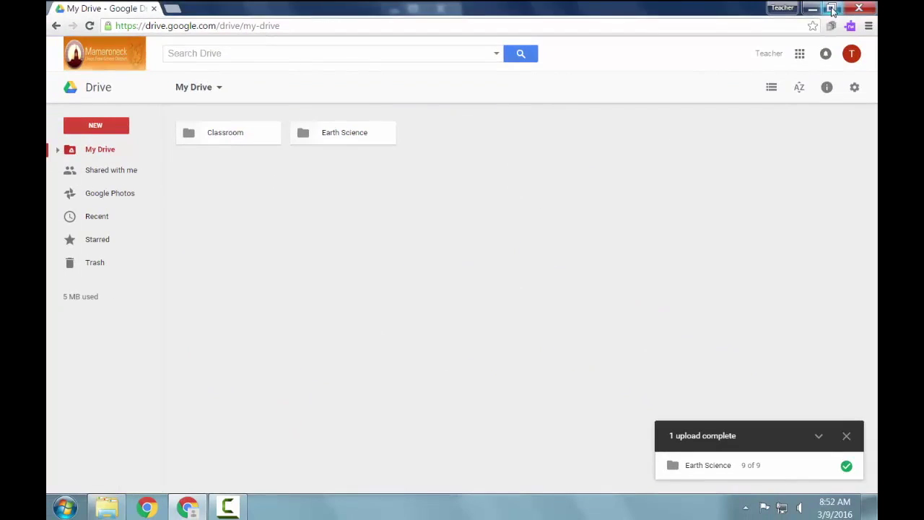
pyautogui.click(831, 8)
pyautogui.moveTo(683, 48); pyautogui.dragTo(876, 20)
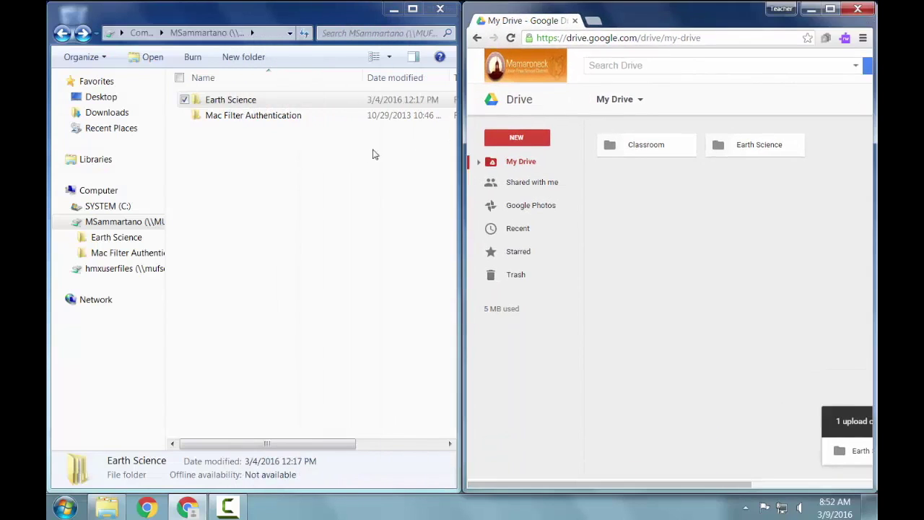
# Drag Atmosphere Diagram, Earth's Atmosphere, Plate Tectonics, the lesson plan and Rocks Podcast from the Desktop into My Drive, then maximize Chrome.
pyautogui.click(99, 97)
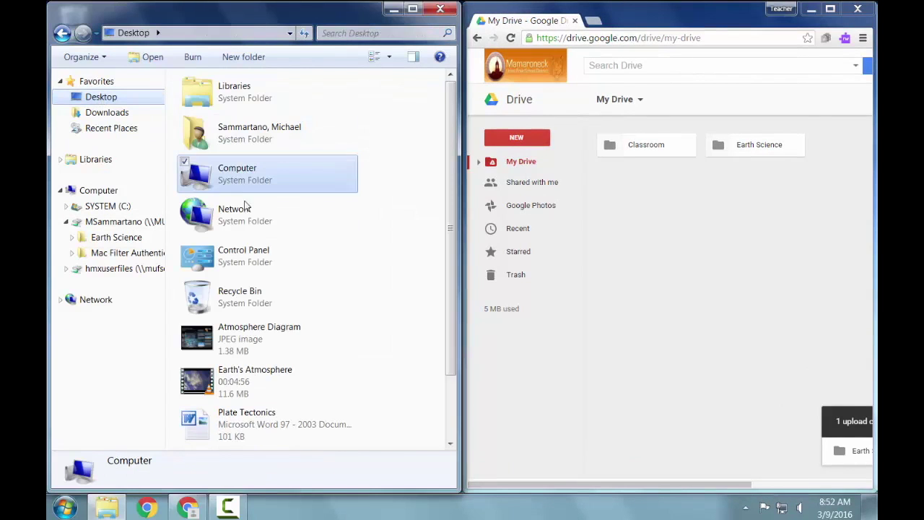
pyautogui.moveTo(453, 253); pyautogui.dragTo(451, 327)
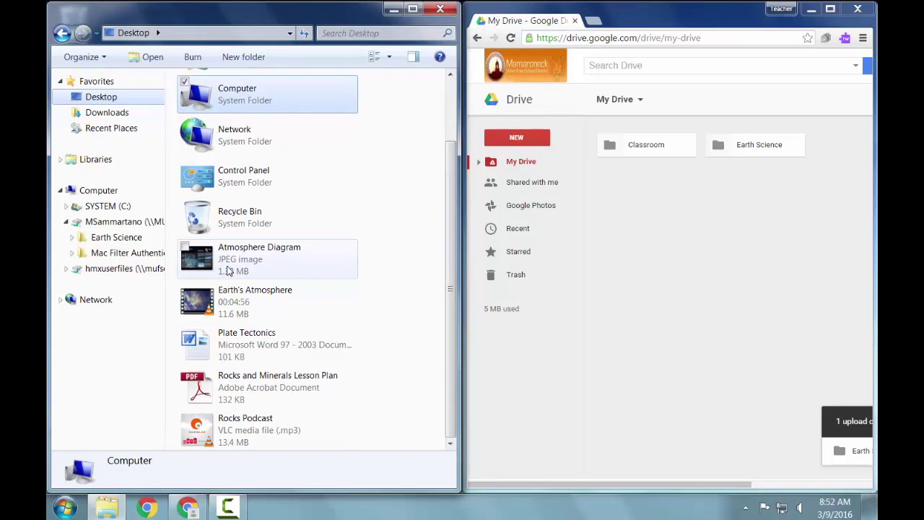
pyautogui.moveTo(245, 261); pyautogui.dragTo(695, 264)
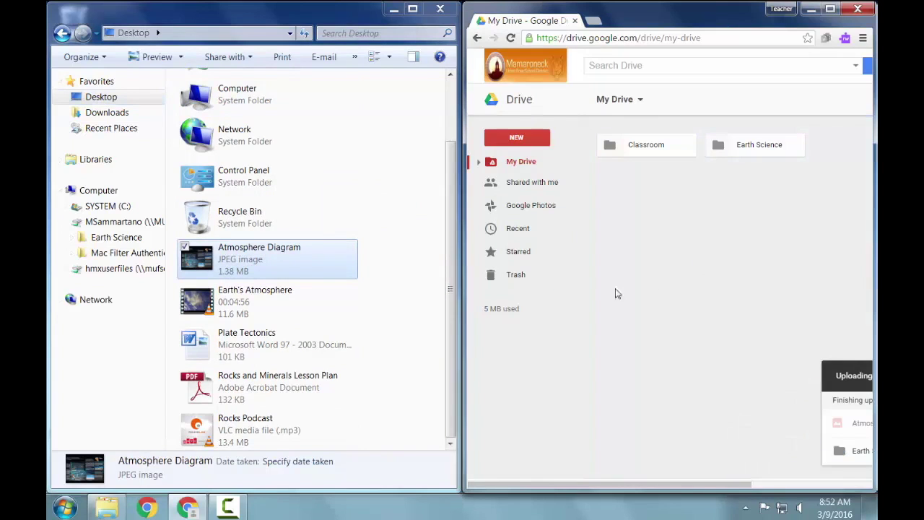
pyautogui.moveTo(311, 301); pyautogui.dragTo(767, 291)
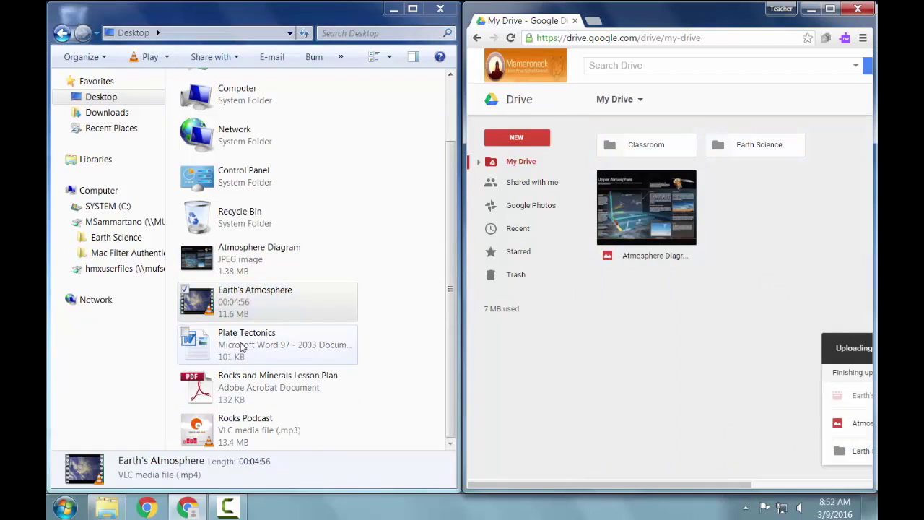
pyautogui.moveTo(238, 350); pyautogui.dragTo(731, 332)
pyautogui.moveTo(261, 395); pyautogui.dragTo(676, 369)
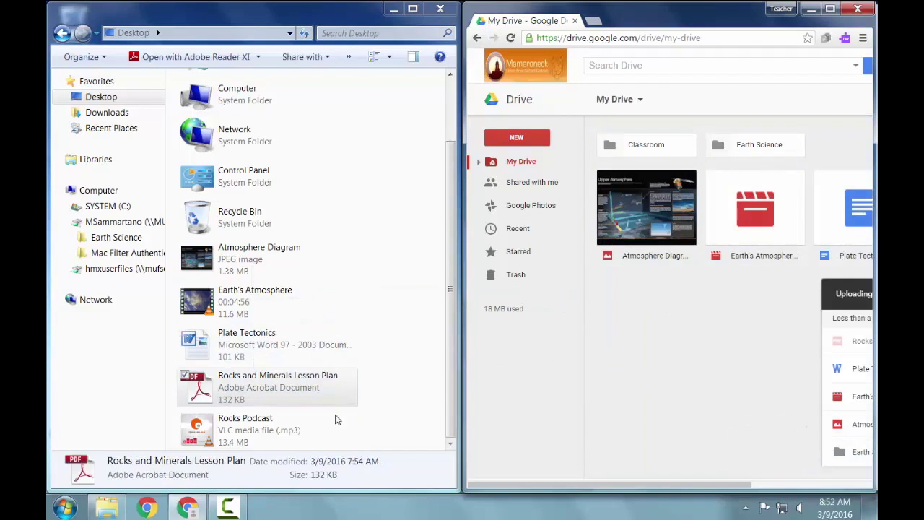
pyautogui.moveTo(244, 431); pyautogui.dragTo(649, 377)
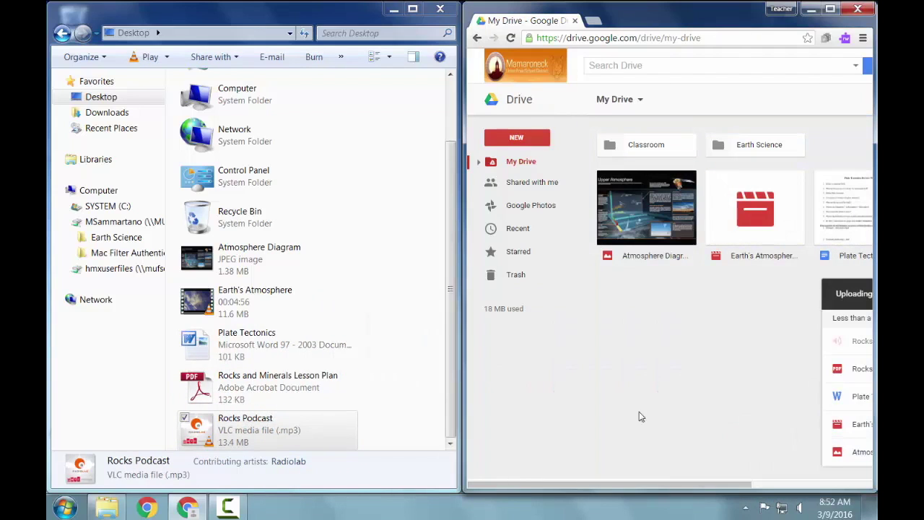
pyautogui.click(829, 10)
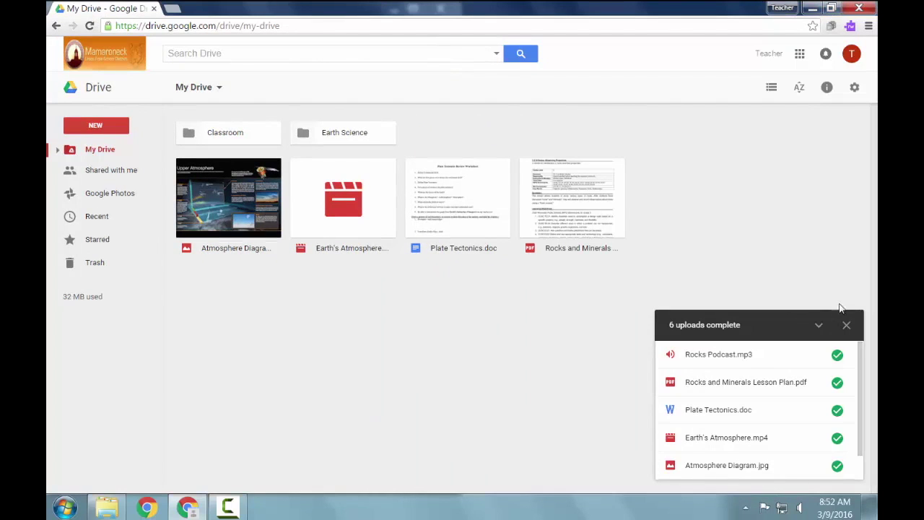
# Select the five uploads and put Atmosphere Diagram and the Earth's Atmosphere video into Earth's Atmosphere.
pyautogui.click(847, 325)
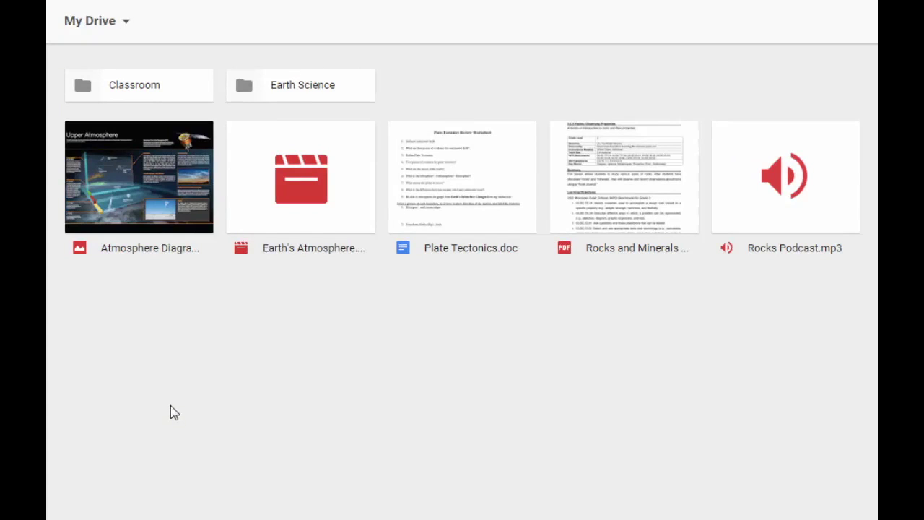
pyautogui.moveTo(160, 303); pyautogui.dragTo(312, 84)
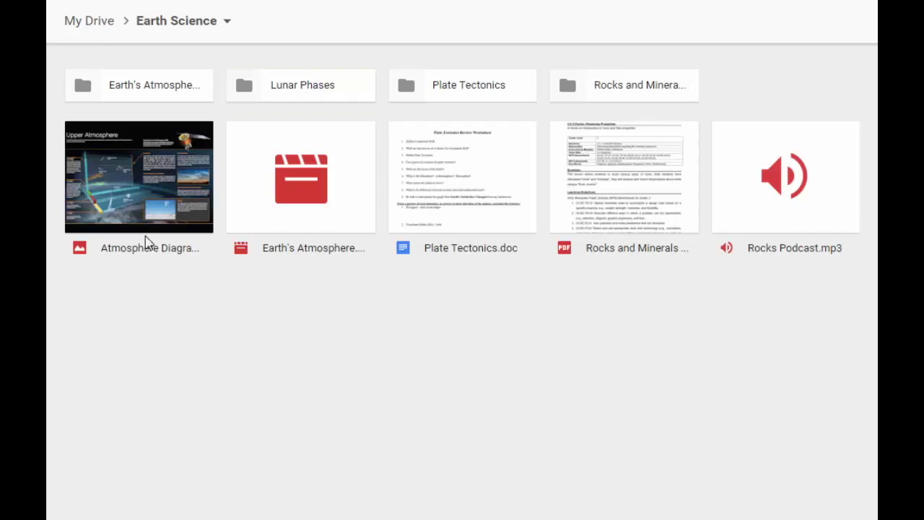
pyautogui.moveTo(140, 210); pyautogui.dragTo(163, 94)
pyautogui.click(143, 134)
pyautogui.moveTo(137, 190); pyautogui.dragTo(181, 96)
# Move Plate Tectonics.doc into Plate Tectonics, and the lesson plan PDF and Rocks Podcast.mp3 into Rocks and Minerals.
pyautogui.click(160, 156)
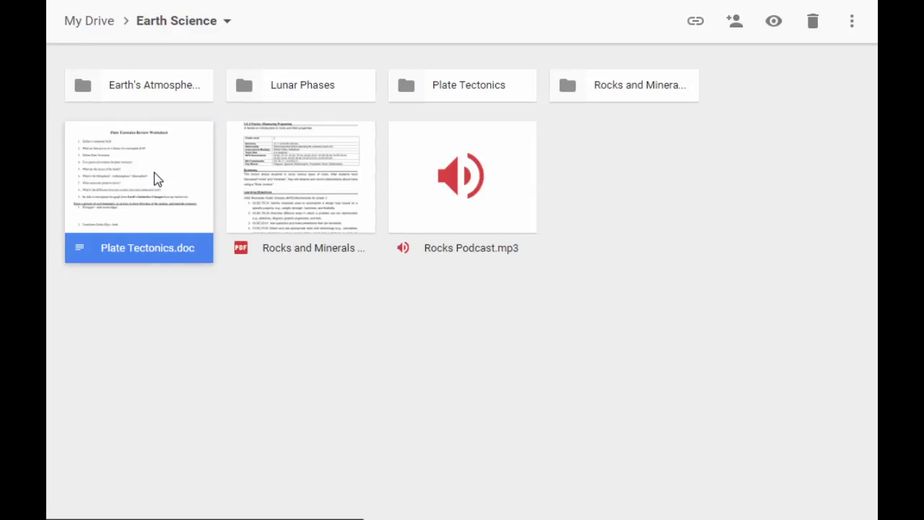
pyautogui.moveTo(158, 180); pyautogui.dragTo(452, 93)
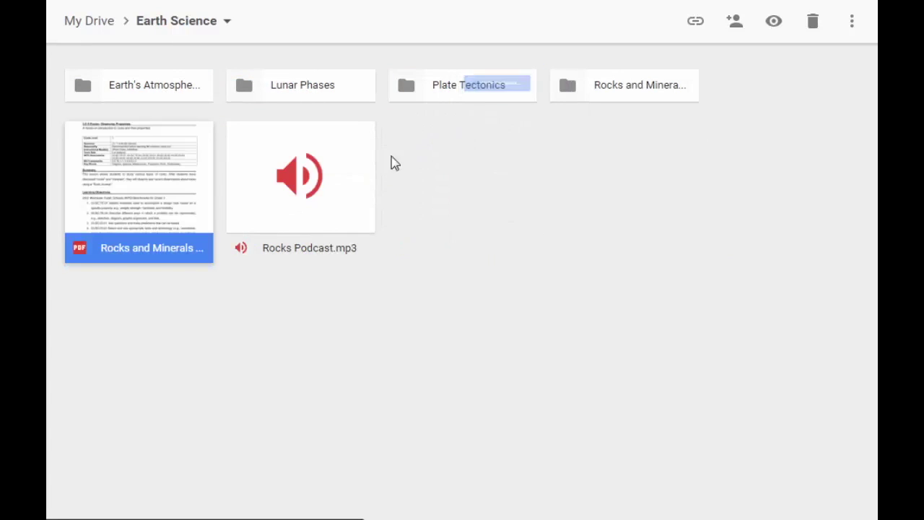
pyautogui.moveTo(151, 200); pyautogui.dragTo(647, 101)
pyautogui.click(152, 200)
pyautogui.moveTo(144, 198); pyautogui.dragTo(577, 99)
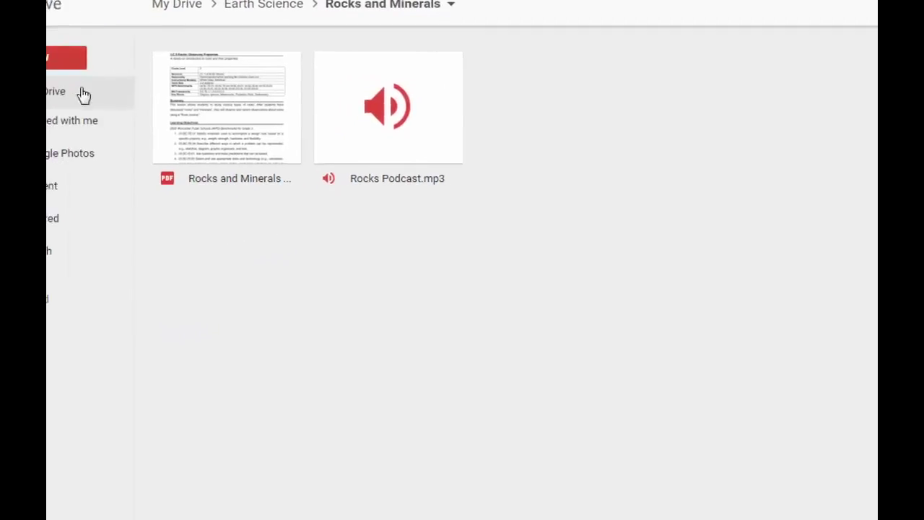
# Create a Podcasts folder and move Rocks Podcast.mp3 into it.
pyautogui.click(66, 65)
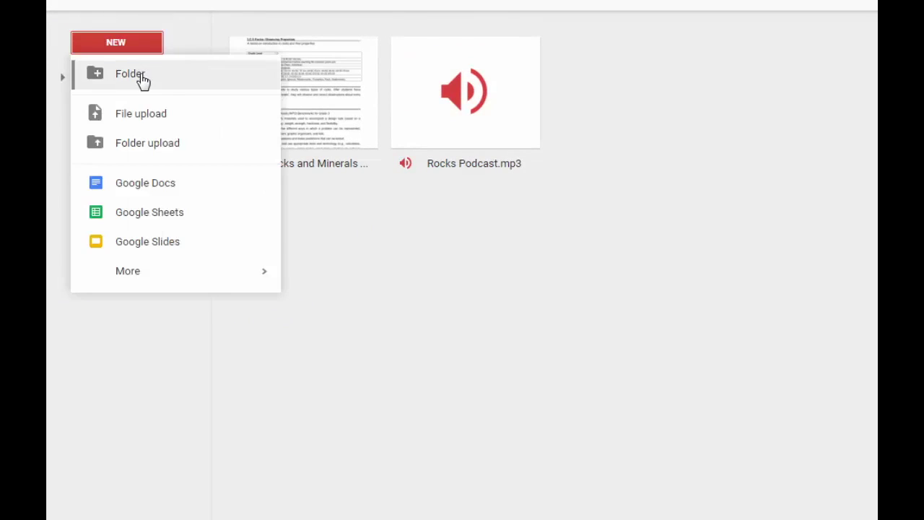
pyautogui.click(142, 76)
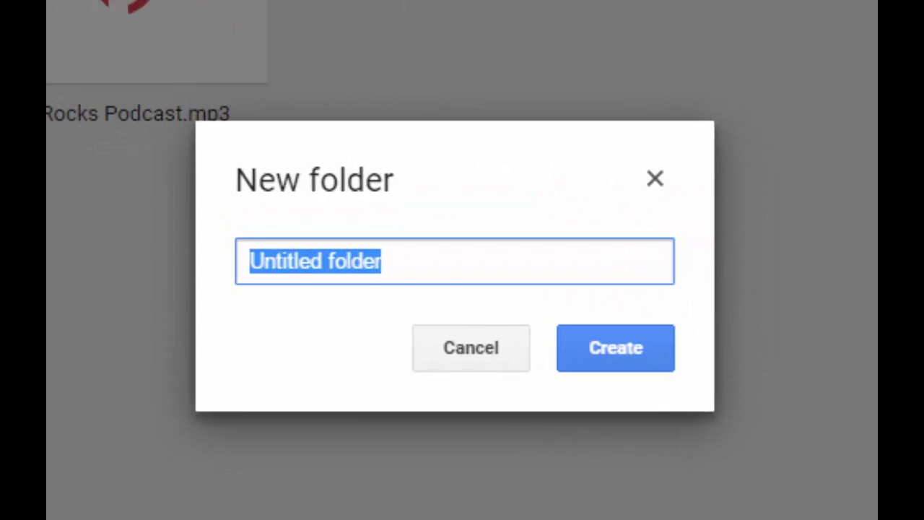
pyautogui.write('Podcasts')
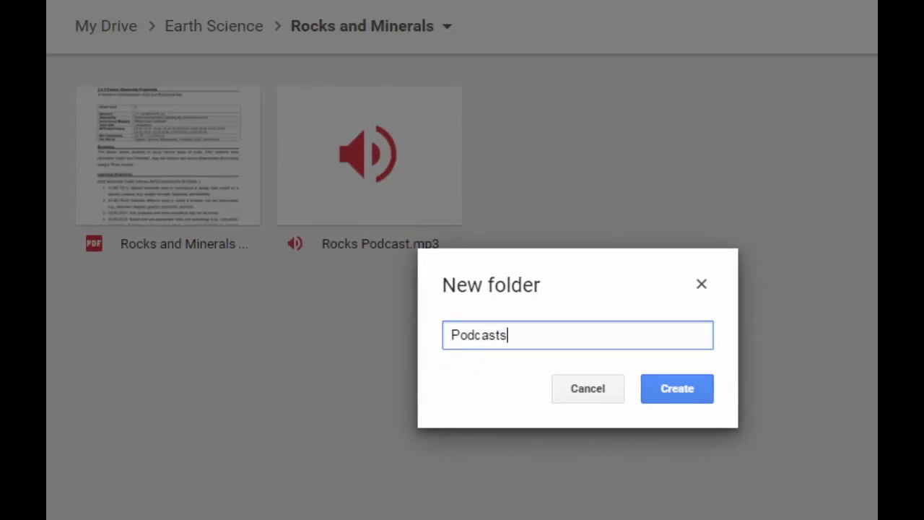
pyautogui.press('Return')
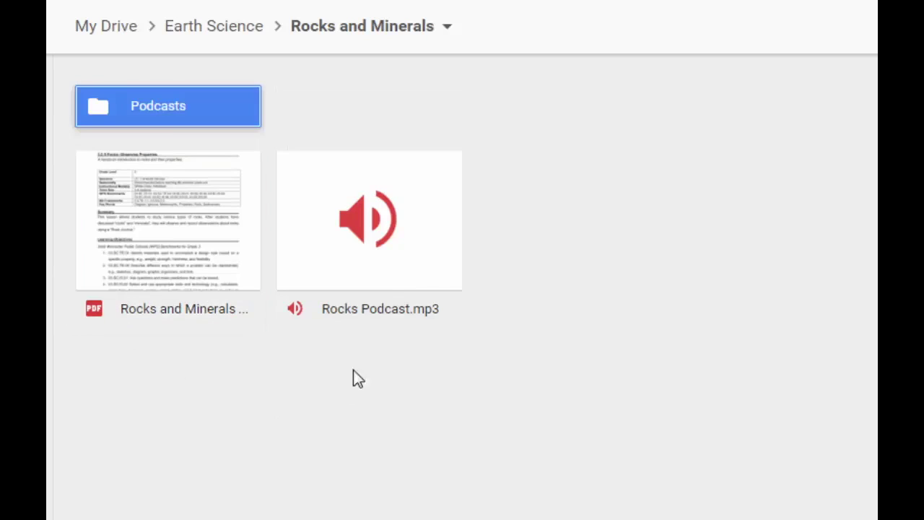
pyautogui.moveTo(367, 247); pyautogui.dragTo(207, 112)
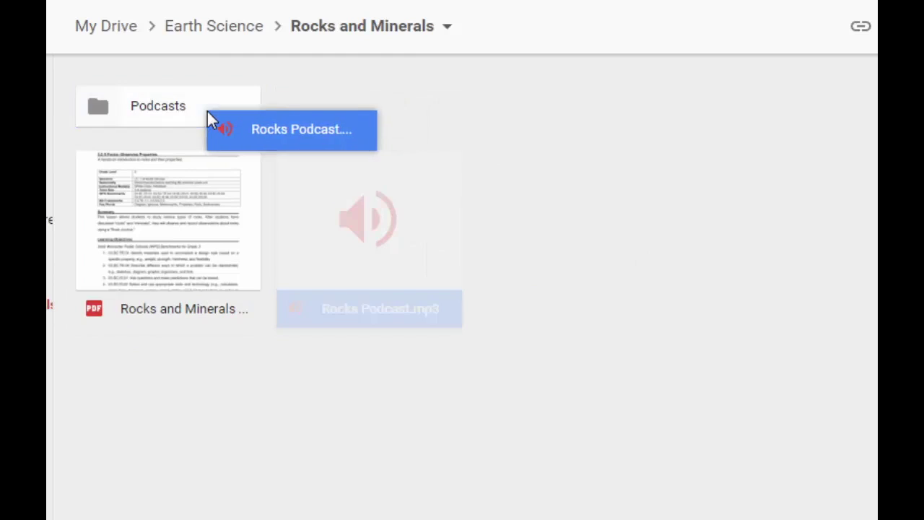
# Create a Labs folder and move the Rocks and Minerals PDF into it.
pyautogui.rightClick(493, 189)
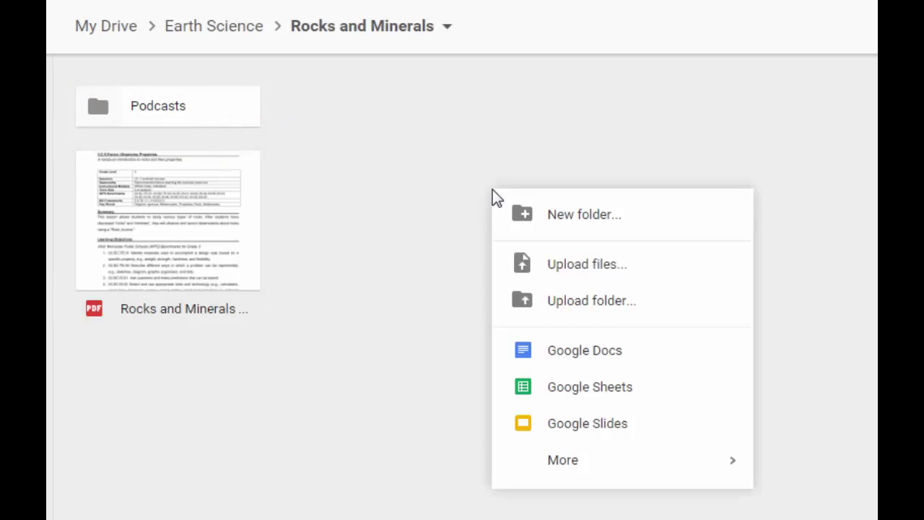
pyautogui.click(552, 215)
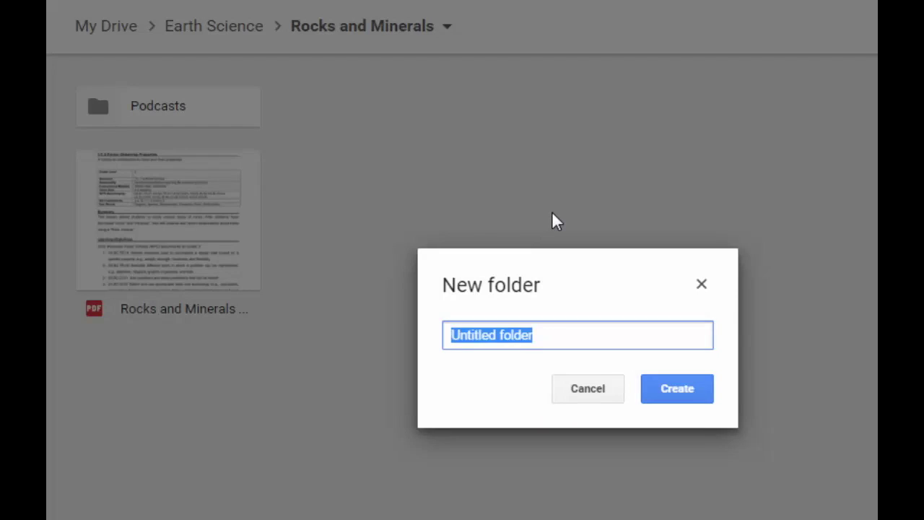
pyautogui.write('Labs')
pyautogui.press('Return')
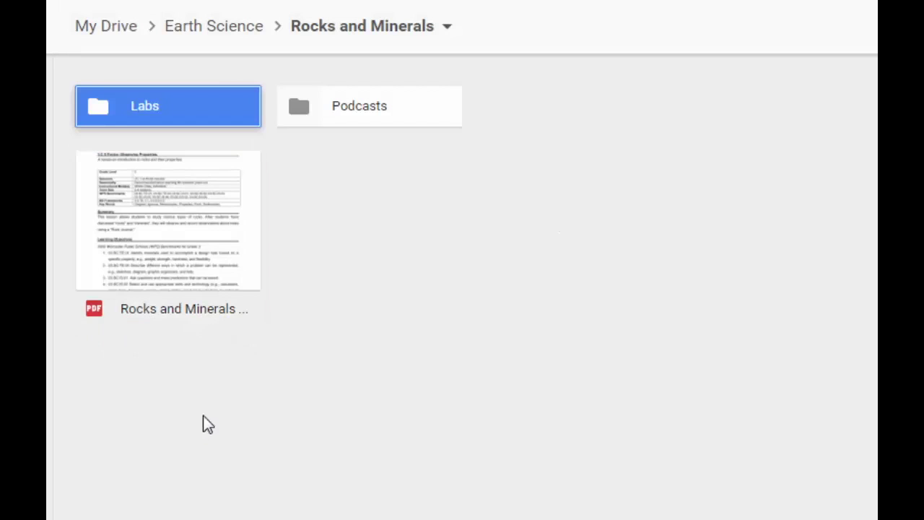
pyautogui.moveTo(156, 225); pyautogui.dragTo(197, 120)
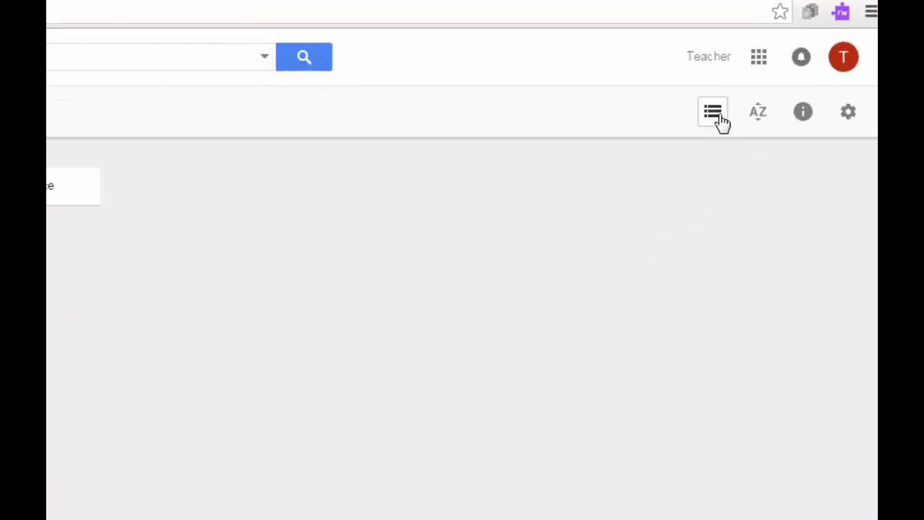
# Switch to list view, open Earth Science, and sort its folders by name A to Z.
pyautogui.click(716, 116)
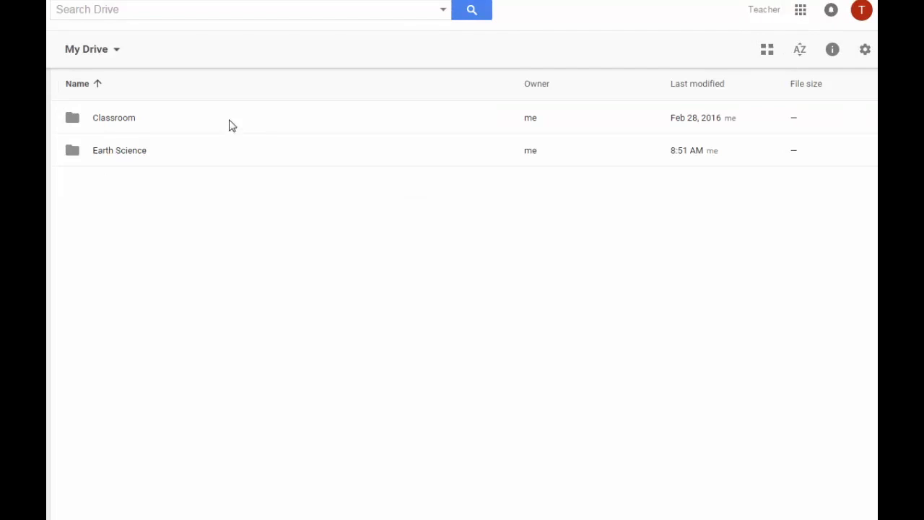
pyautogui.doubleClick(134, 154)
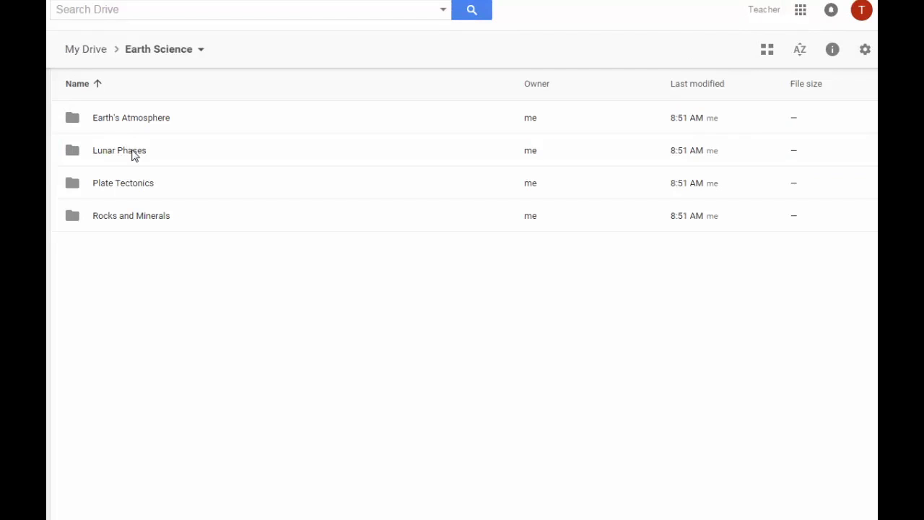
pyautogui.click(97, 86)
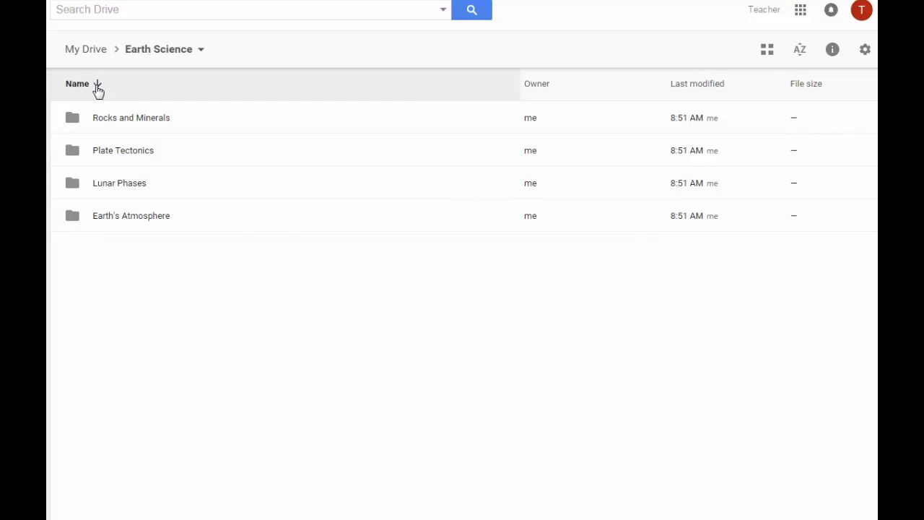
pyautogui.click(98, 85)
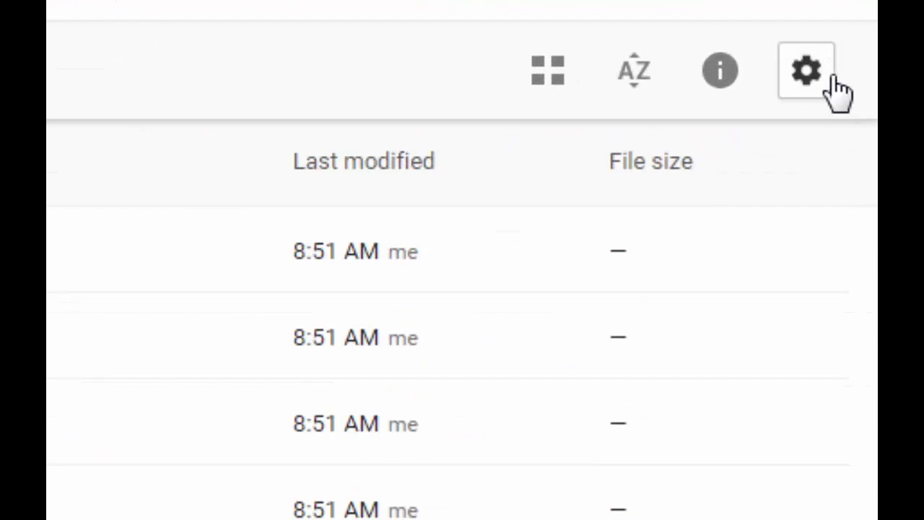
# Set Drive's display density to Compact in Settings, then switch Earth Science to grid view.
pyautogui.click(853, 59)
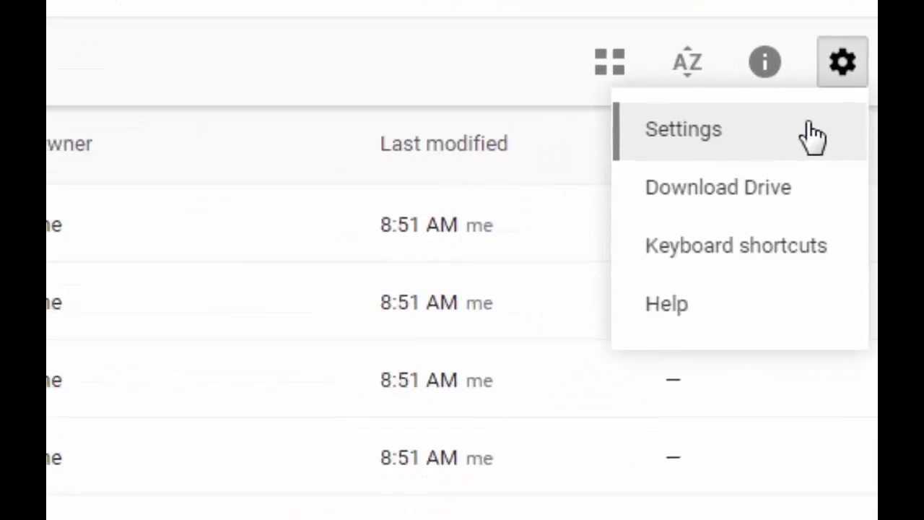
pyautogui.click(812, 136)
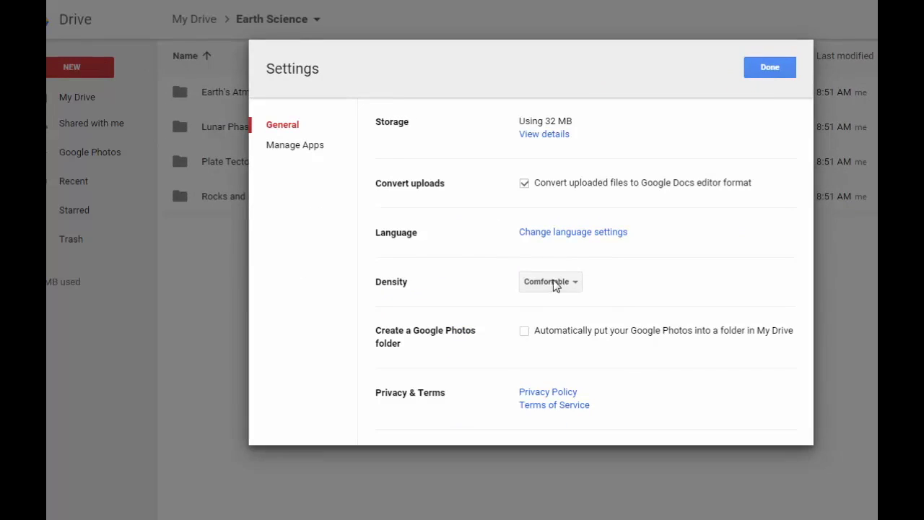
pyautogui.click(553, 280)
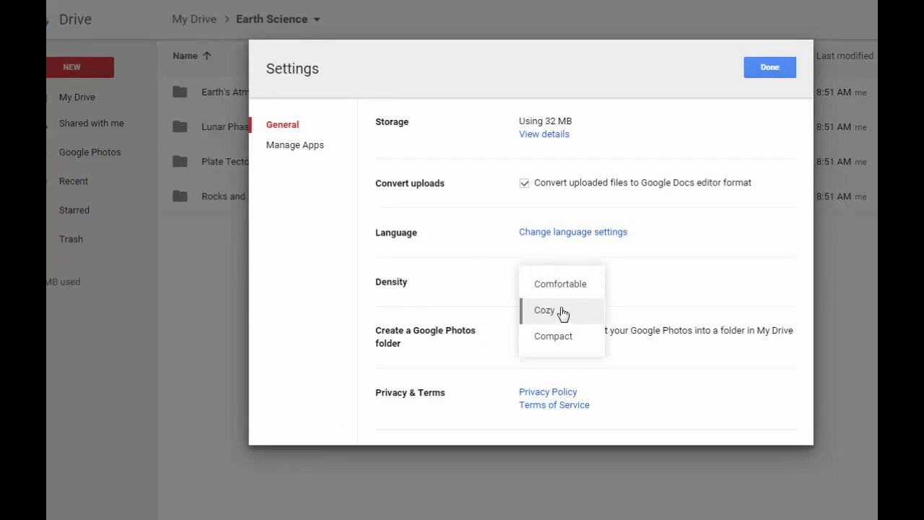
pyautogui.click(561, 311)
pyautogui.click(558, 281)
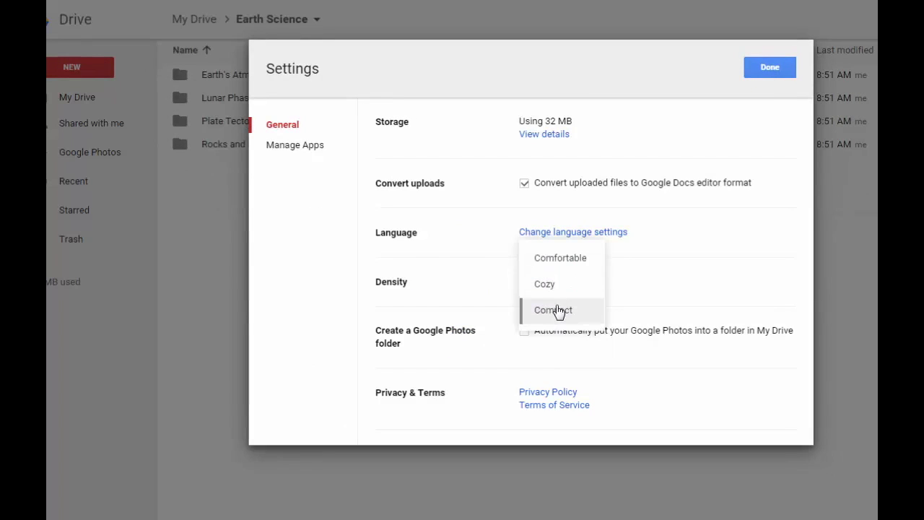
pyautogui.click(556, 311)
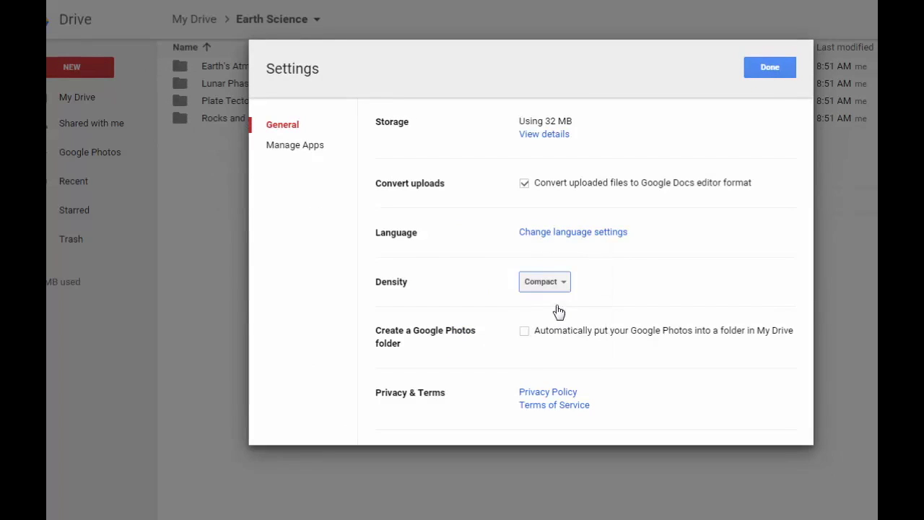
pyautogui.click(764, 79)
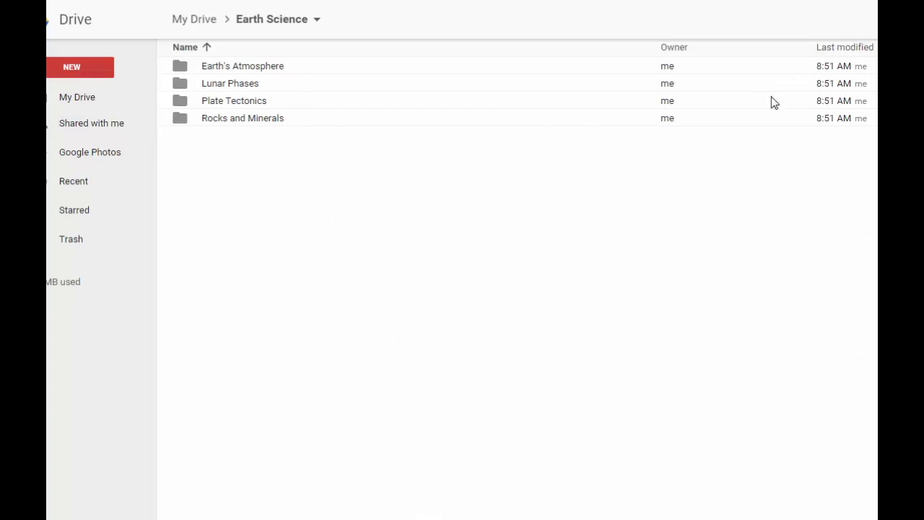
pyautogui.press('v')
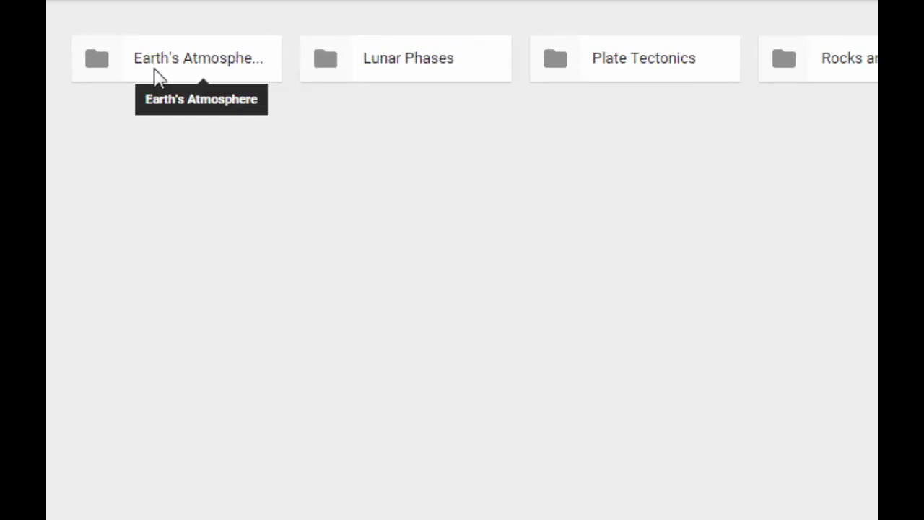
# Colour the Earth's Atmosphere folder red and the Lunar Phases folder green.
pyautogui.rightClick(154, 70)
pyautogui.moveTo(371, 334)
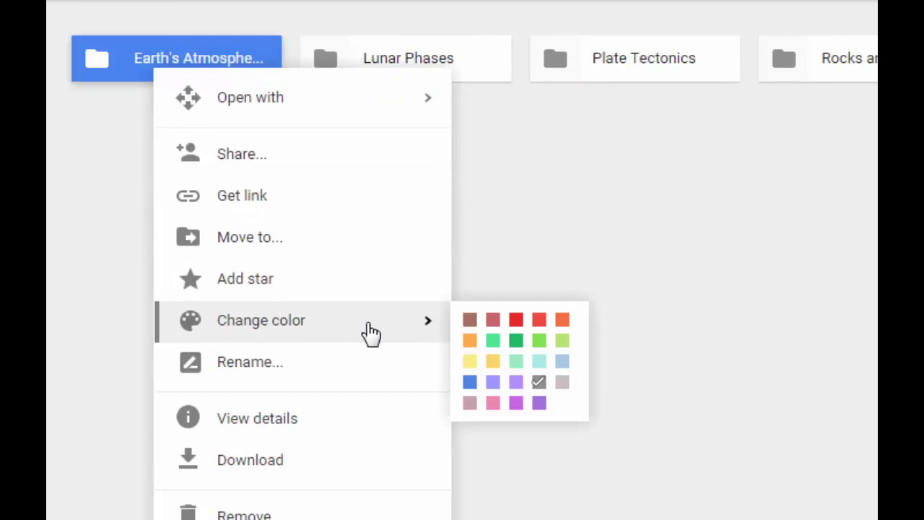
pyautogui.click(516, 320)
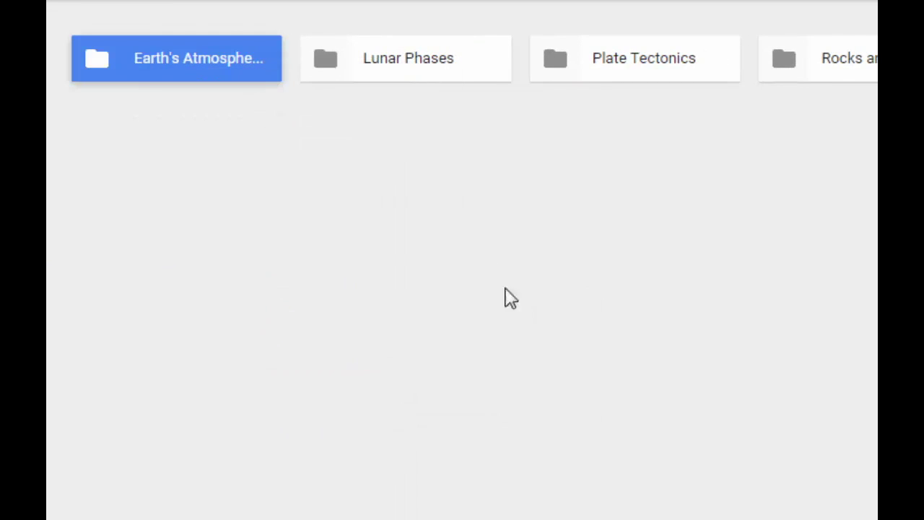
pyautogui.rightClick(437, 77)
pyautogui.moveTo(588, 336)
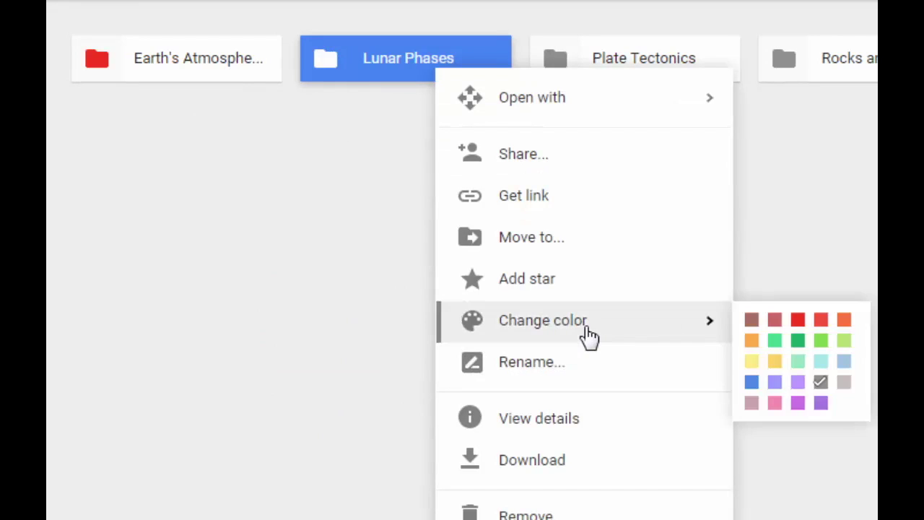
pyautogui.click(775, 340)
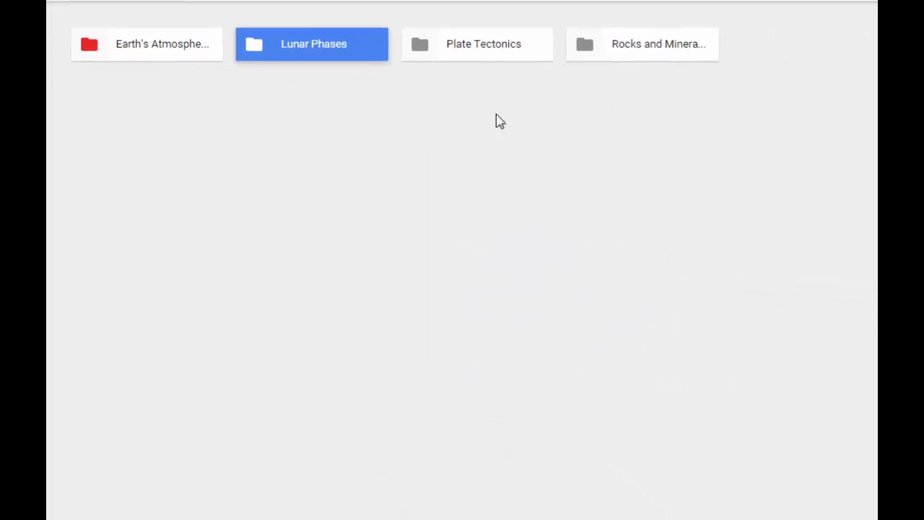
# Colour Plate Tectonics blue and Rocks and Minerals yellow, then deselect the folder.
pyautogui.rightClick(455, 42)
pyautogui.moveTo(552, 225)
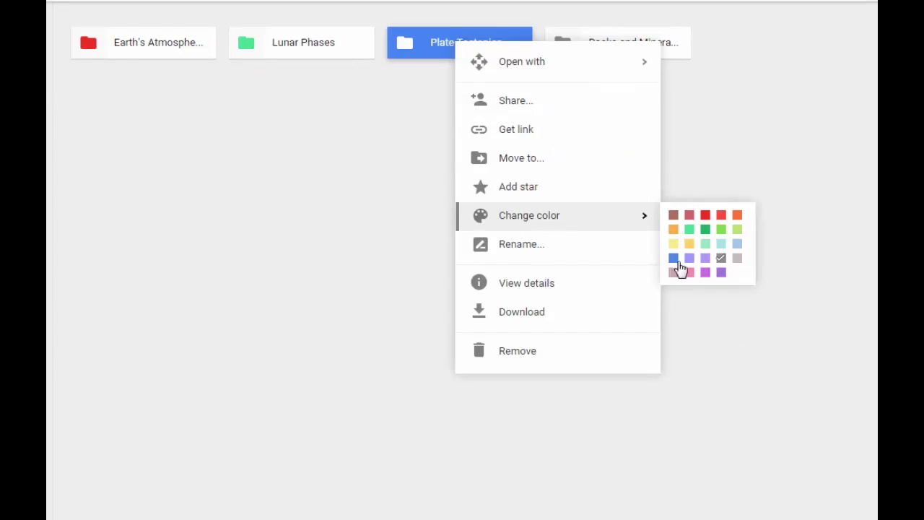
pyautogui.click(675, 261)
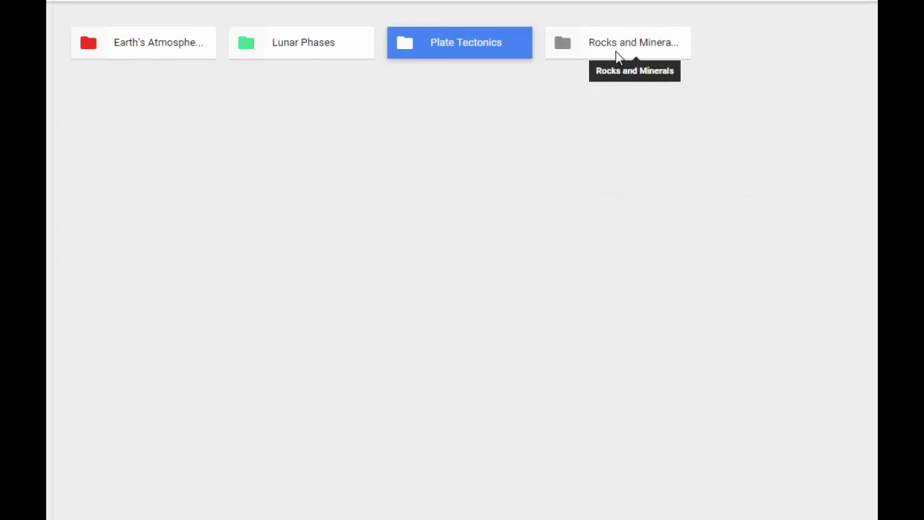
pyautogui.rightClick(616, 53)
pyautogui.moveTo(686, 244)
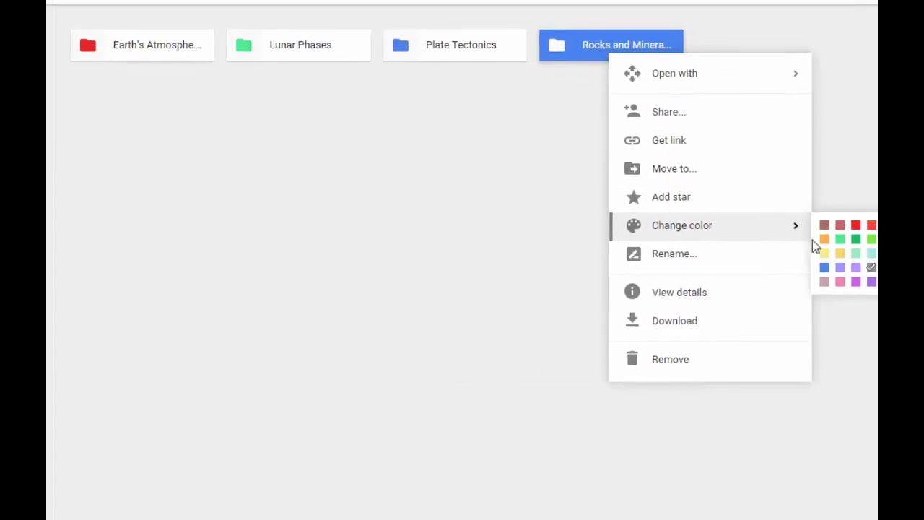
pyautogui.click(847, 255)
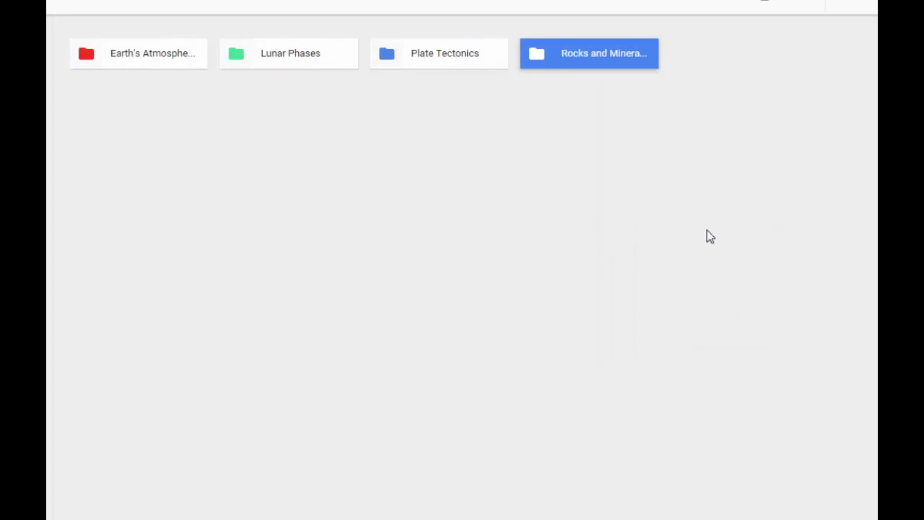
pyautogui.click(637, 241)
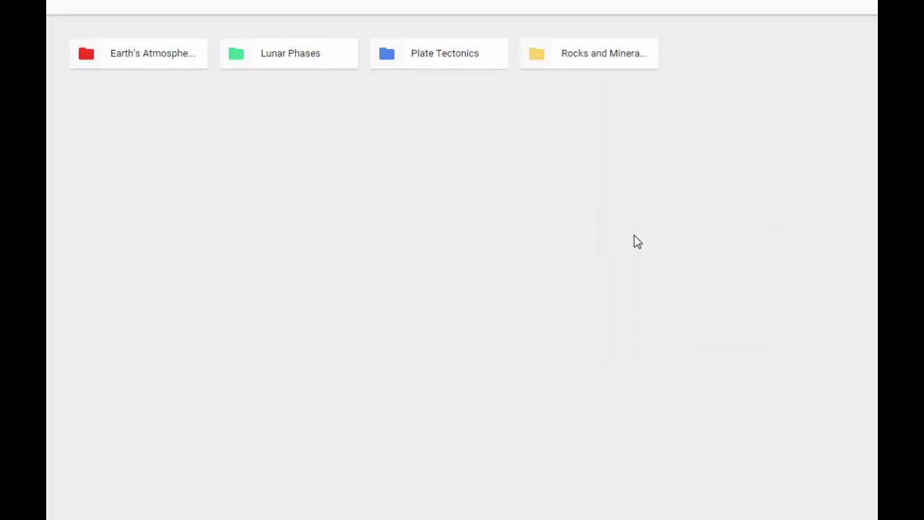